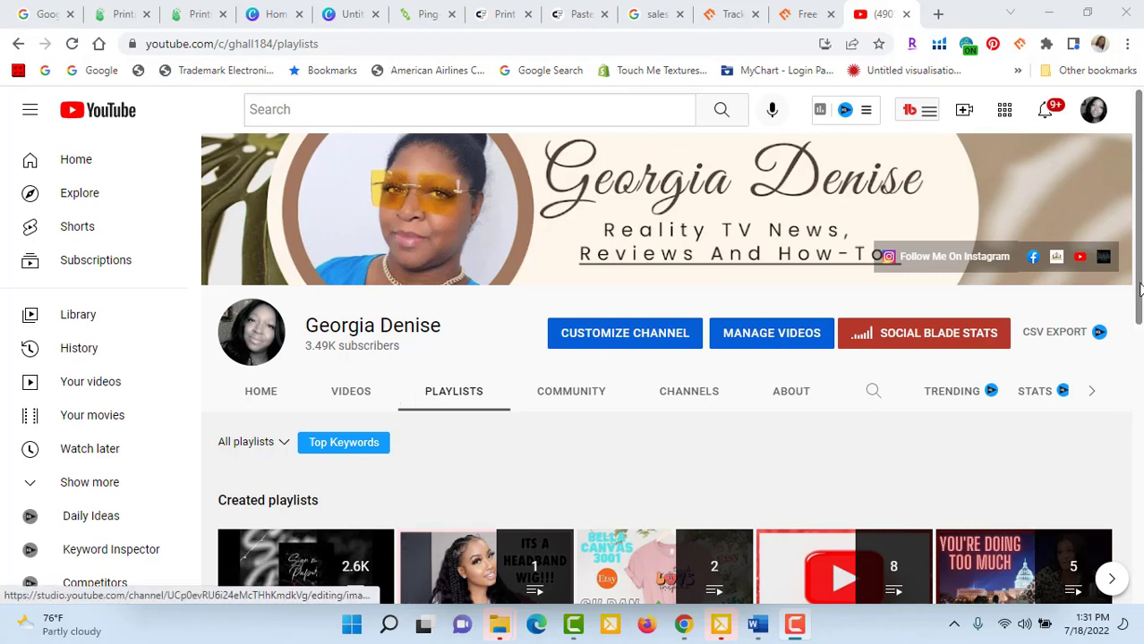
Open the Etsy Shop playlist from the YouTube channel's created playlists, mute the sound, and look over the channel's playlists again.
drag(1139, 319, 1139, 394)
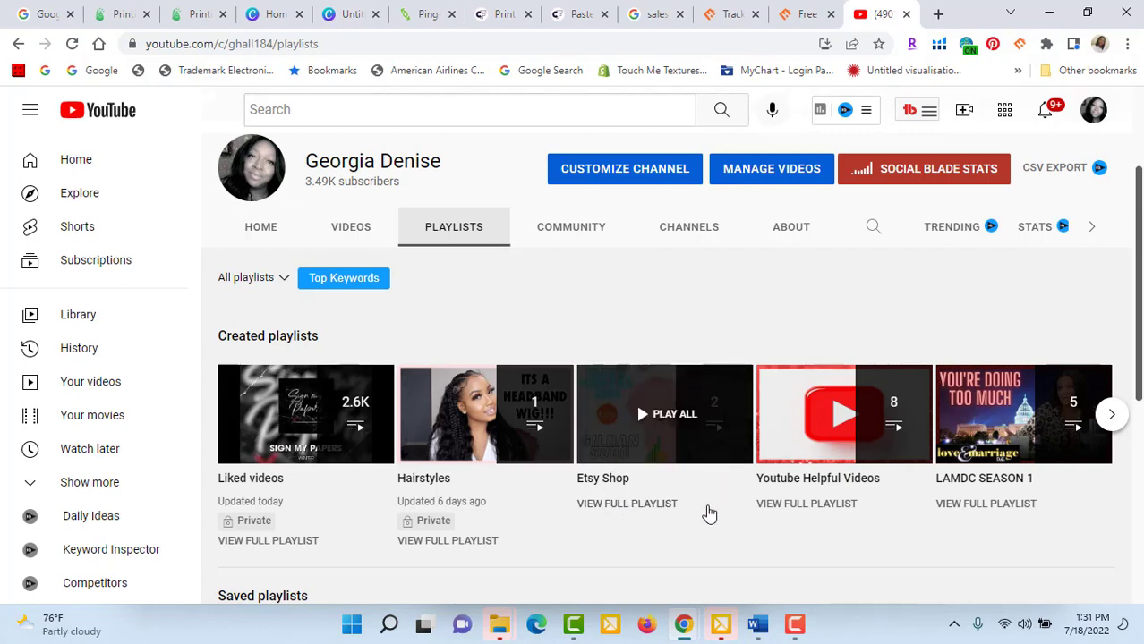
click(608, 488)
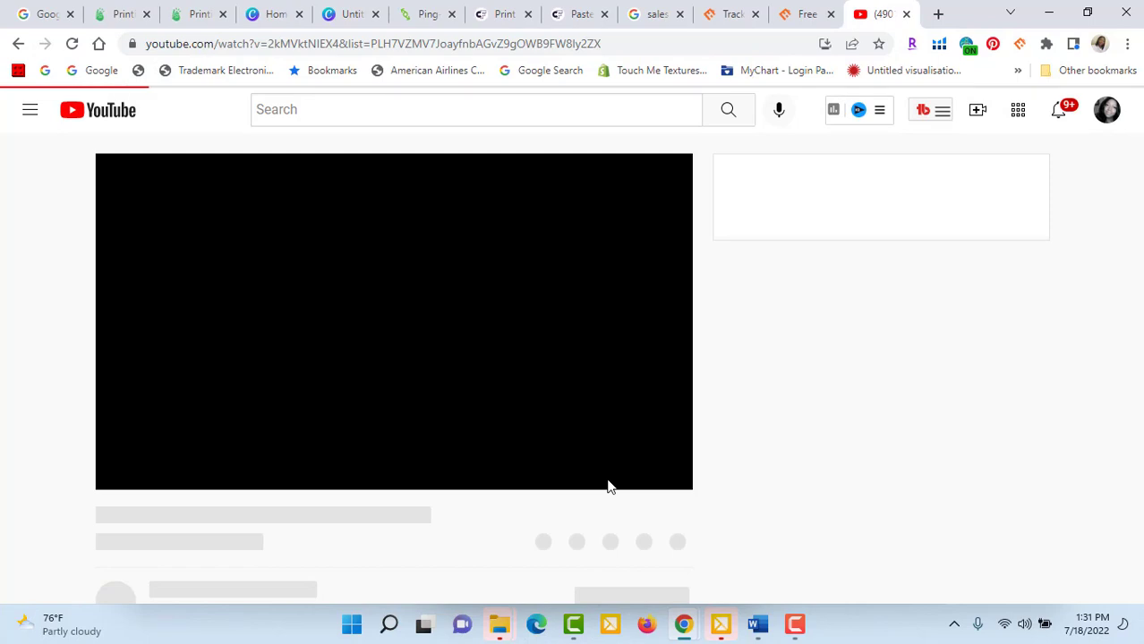
key(XF86AudioMute)
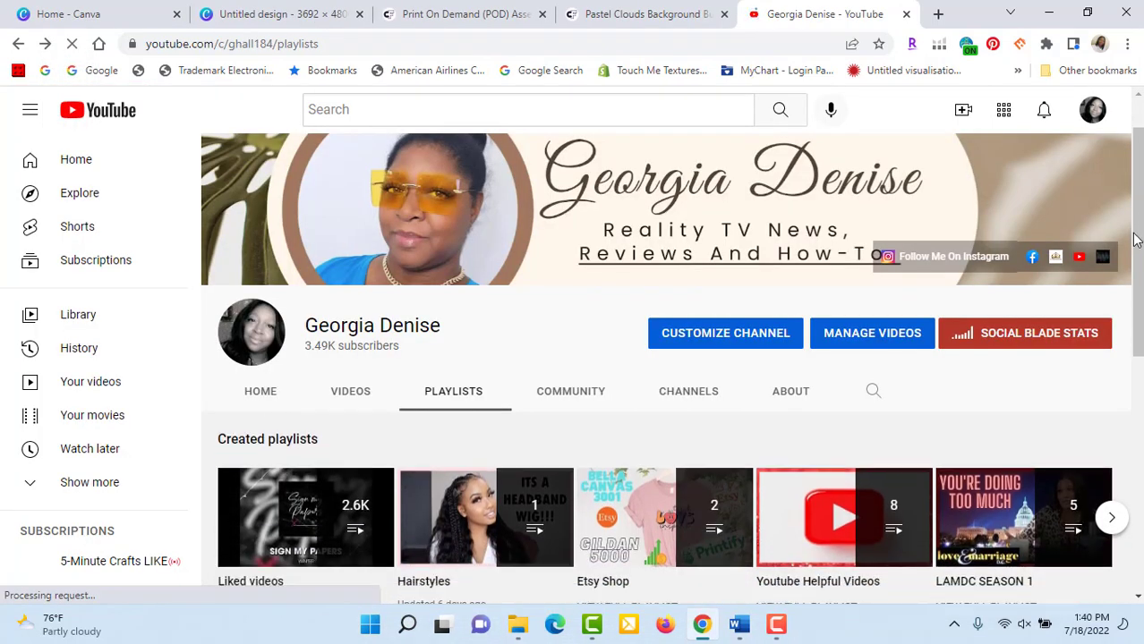
scroll(1135, 241, down, 2)
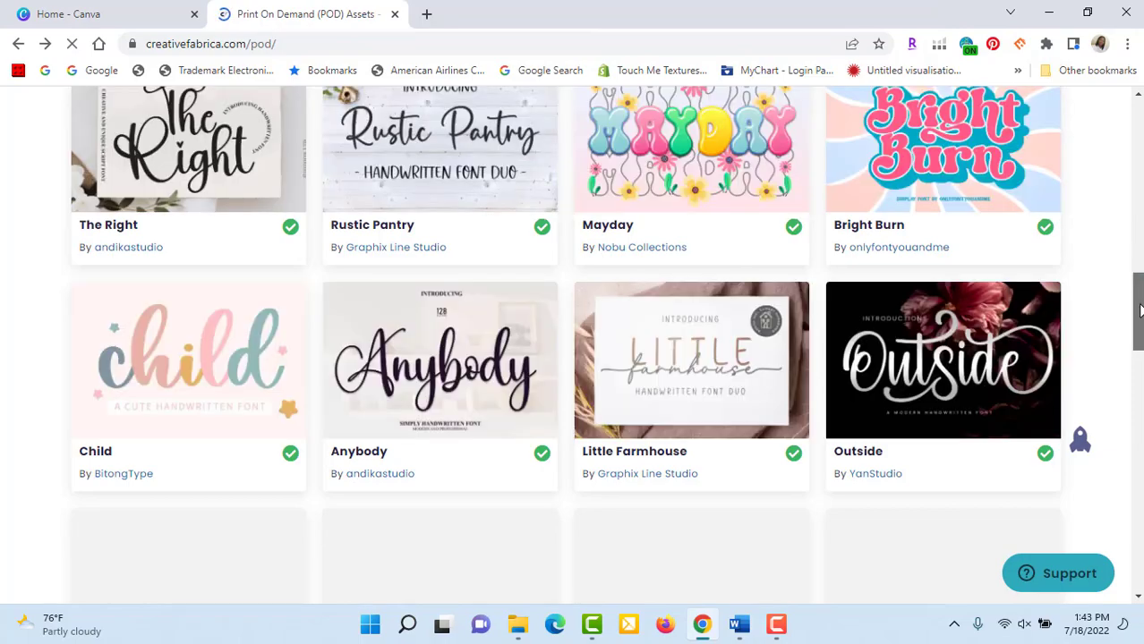
Browse the Print On Demand assets on Creative Fabrica, waiting for the unresponsive page, and open the Mayday font's product page.
drag(1140, 310, 1126, 123)
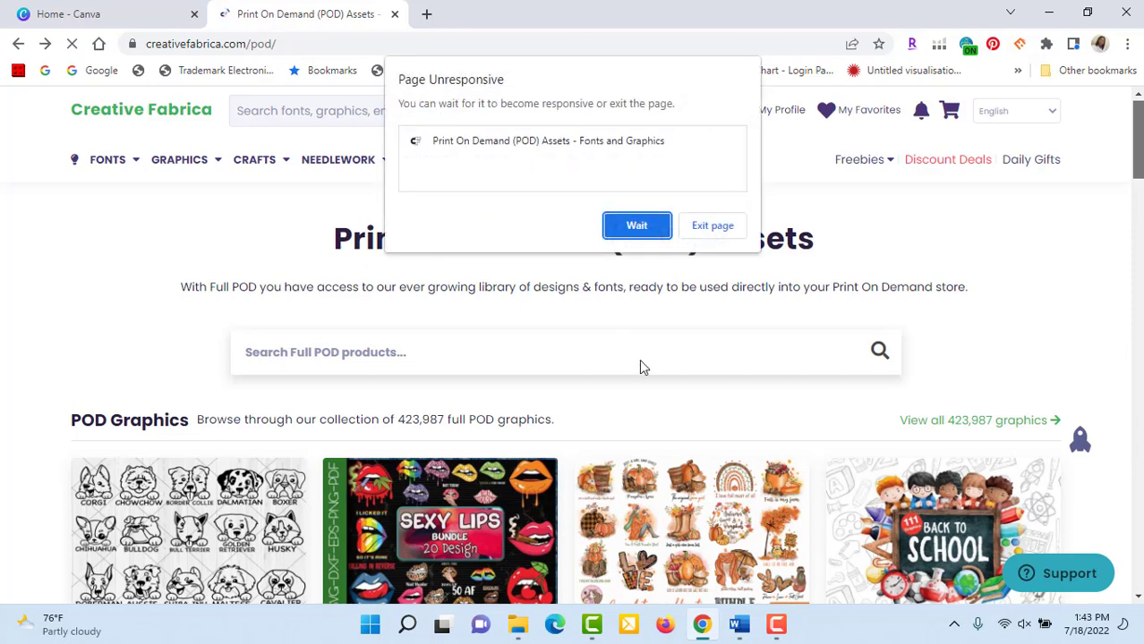
click(624, 235)
click(641, 230)
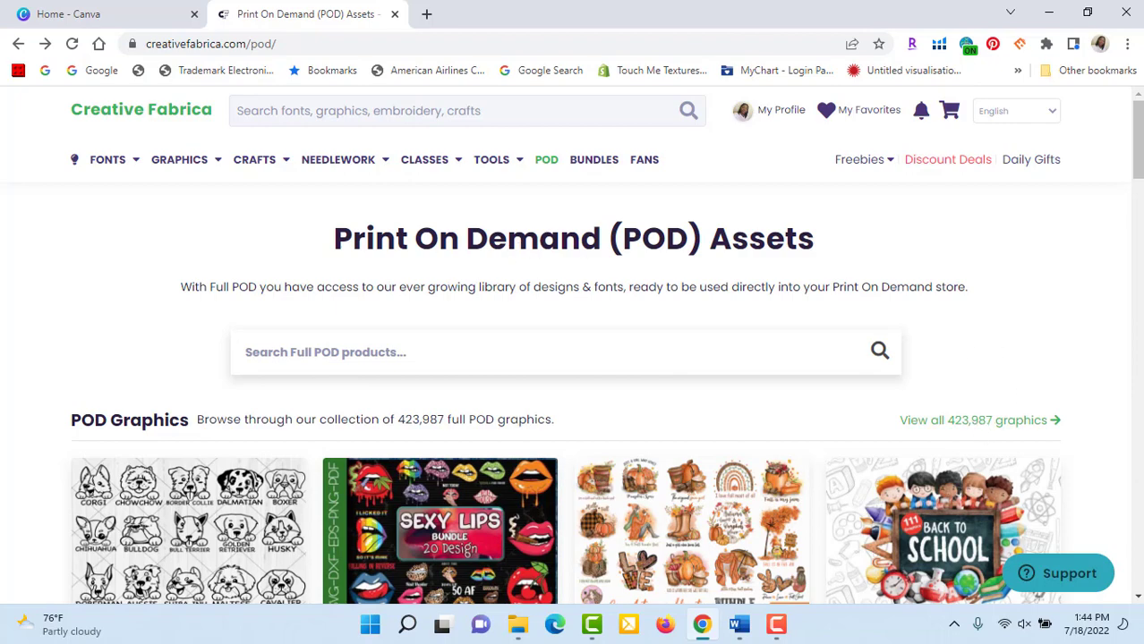
drag(1140, 143, 1141, 295)
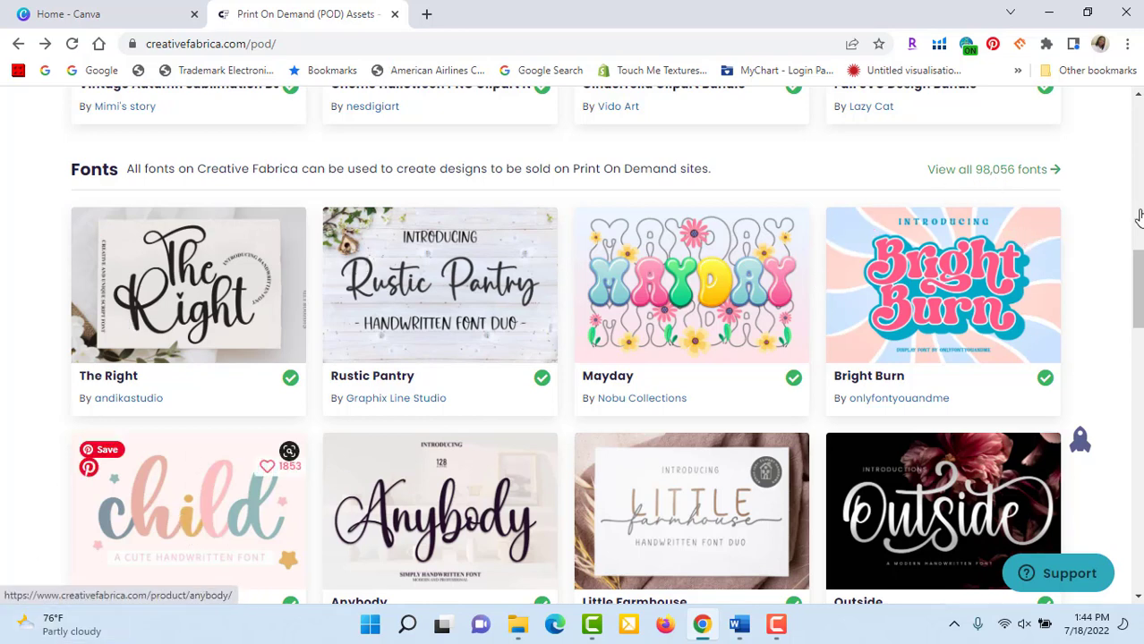
drag(1139, 271, 1139, 339)
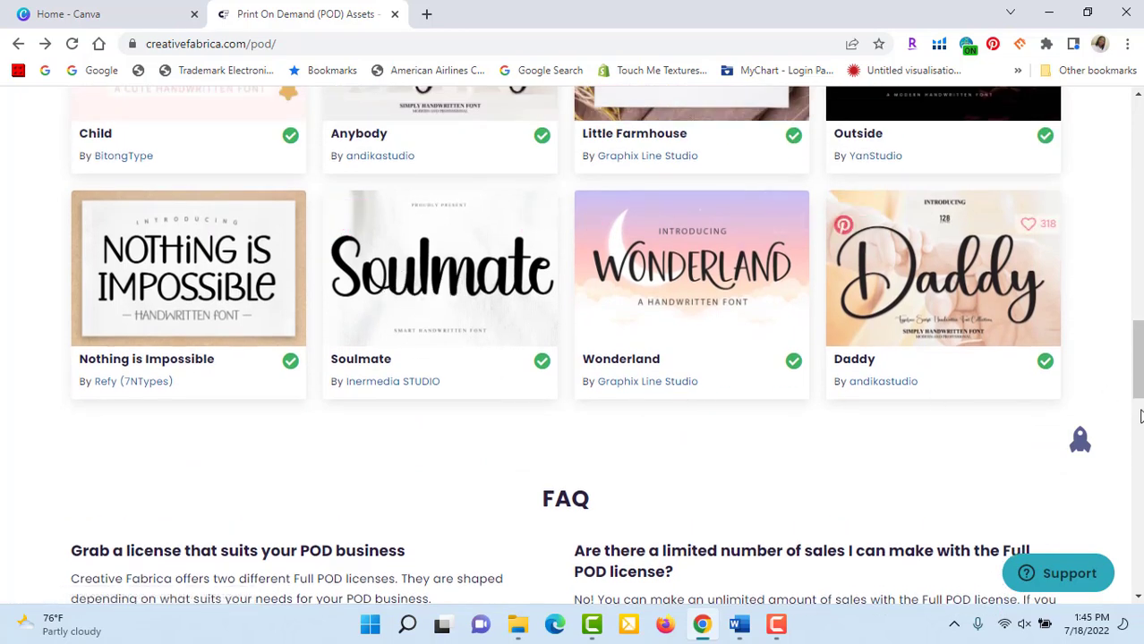
drag(1139, 385, 1139, 313)
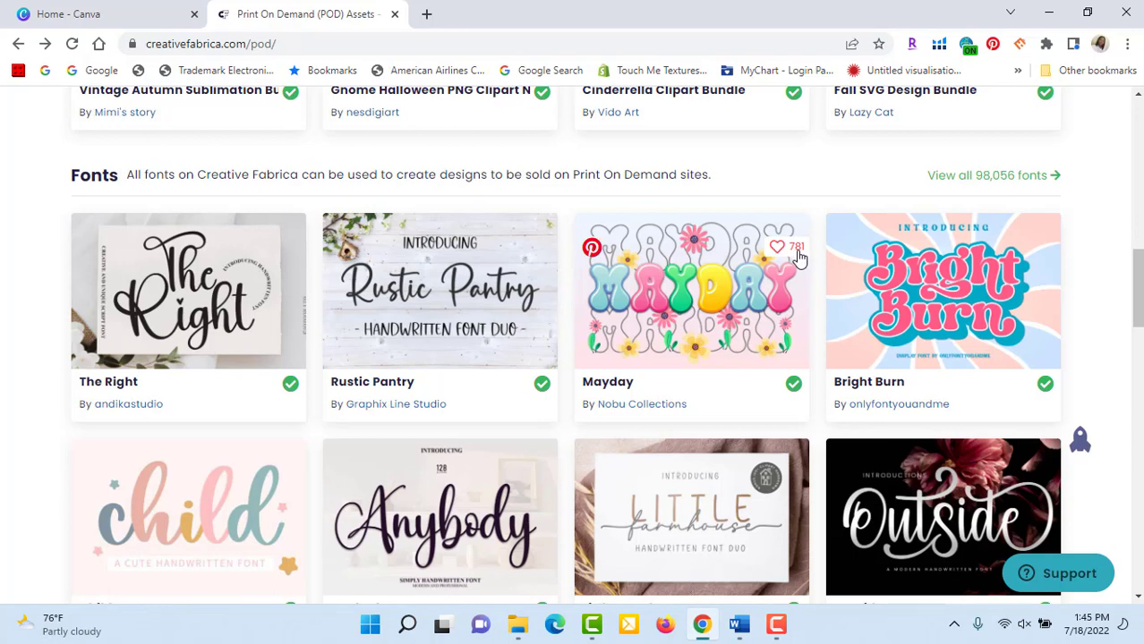
click(710, 306)
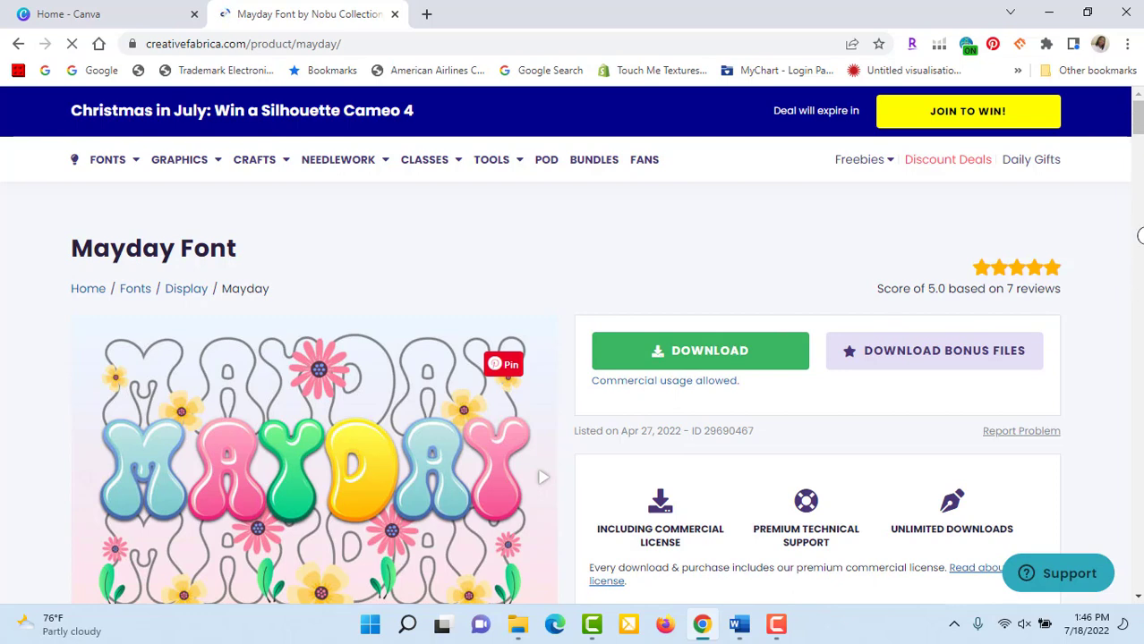
Look over the Mayday font's product page and follow its designer, Nobu Collections.
middle_click(1132, 282)
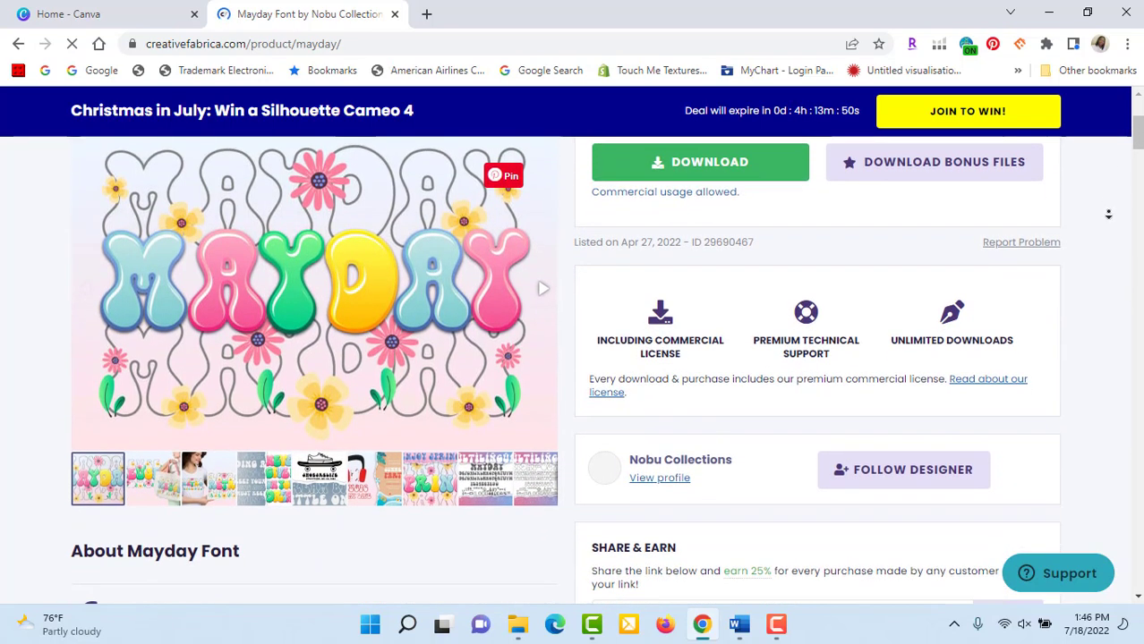
scroll(1110, 257, up, 2)
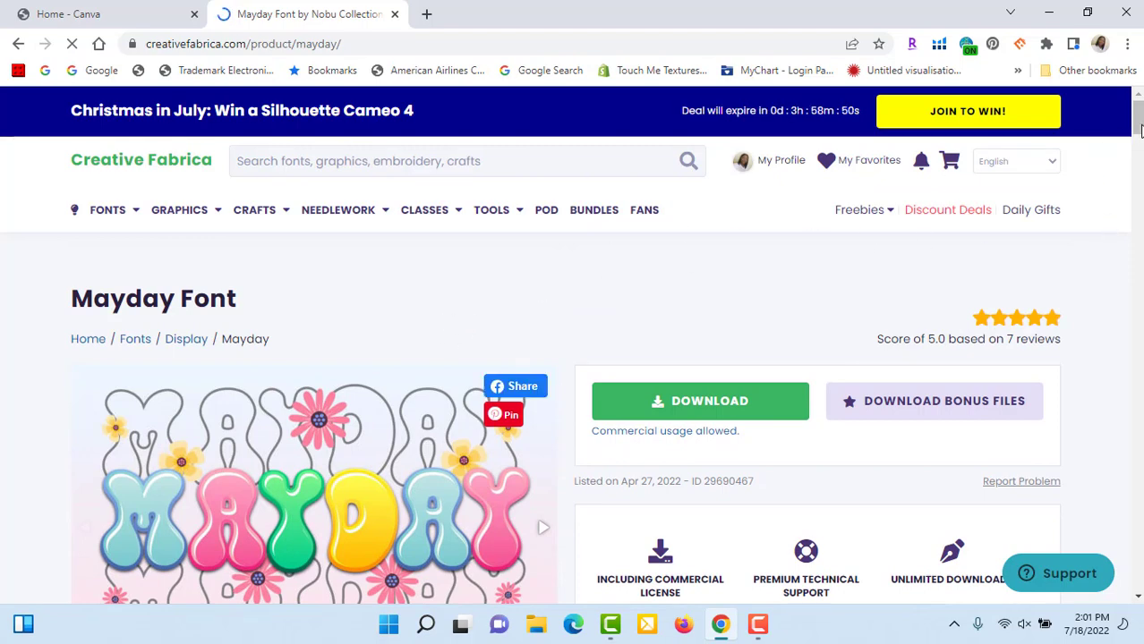
drag(1139, 123, 1138, 141)
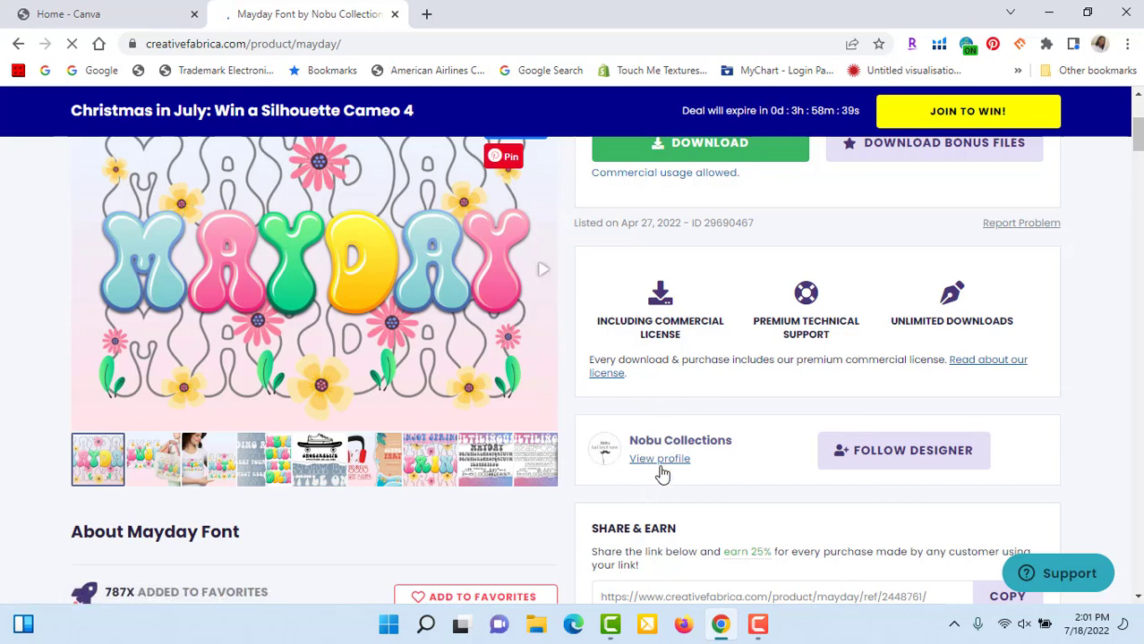
click(879, 458)
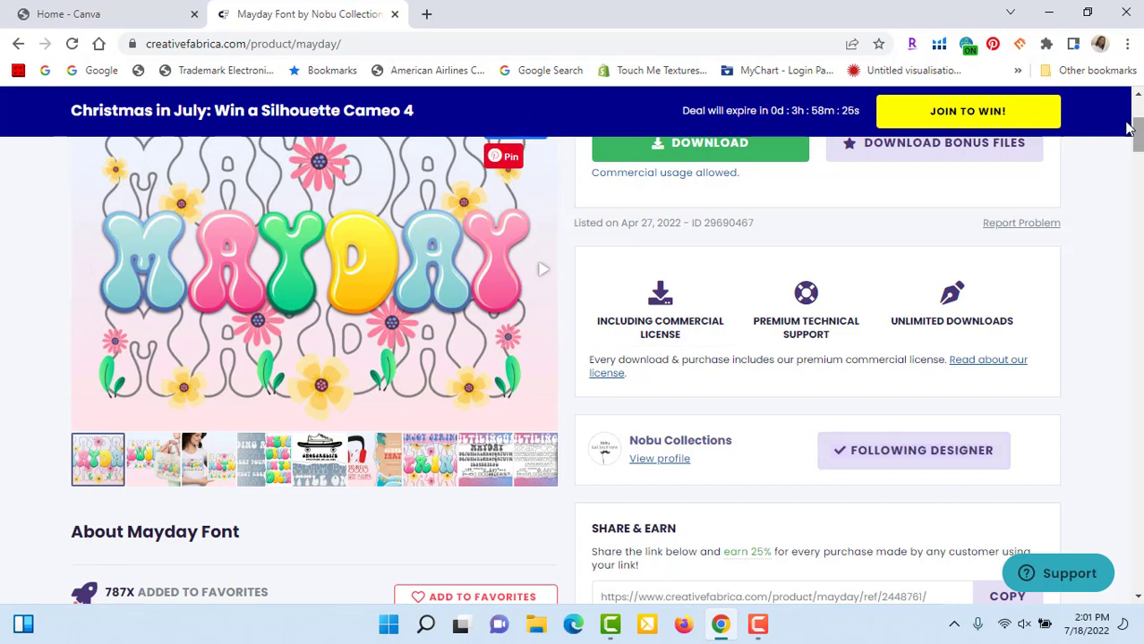
Download the Mayday font and close the window of the duplicate archive Mayday-29690467 (1).
scroll(1138, 143, up, 2)
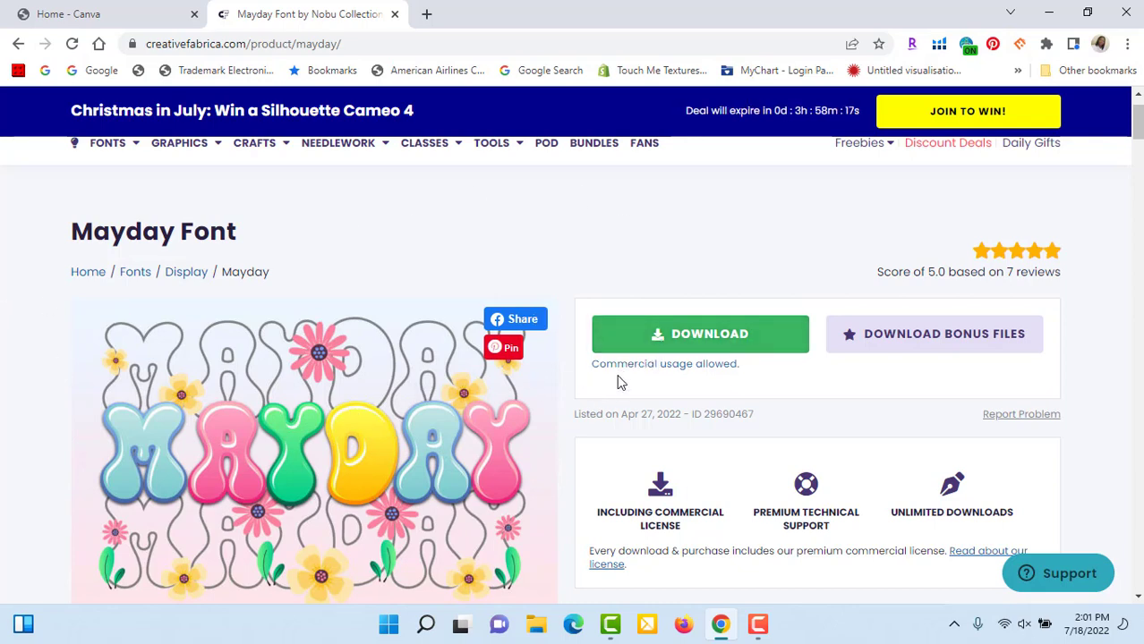
click(689, 343)
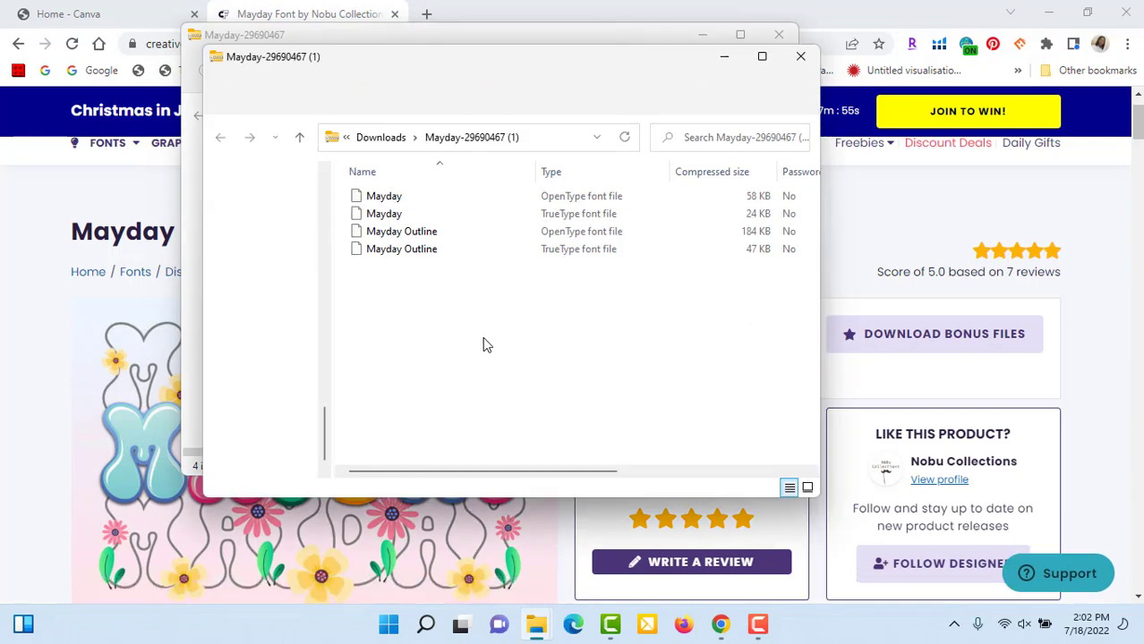
click(797, 58)
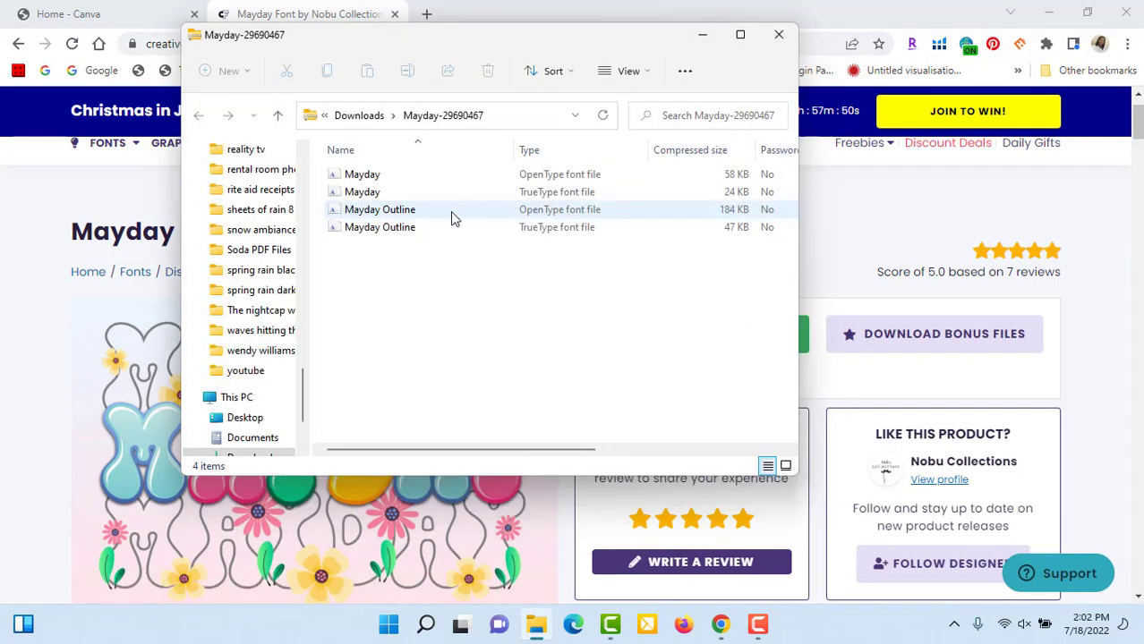
Extract all files of the Mayday-29690467 archive into a Downloads folder named "Mayday-", removing the number from the destination path.
click(683, 71)
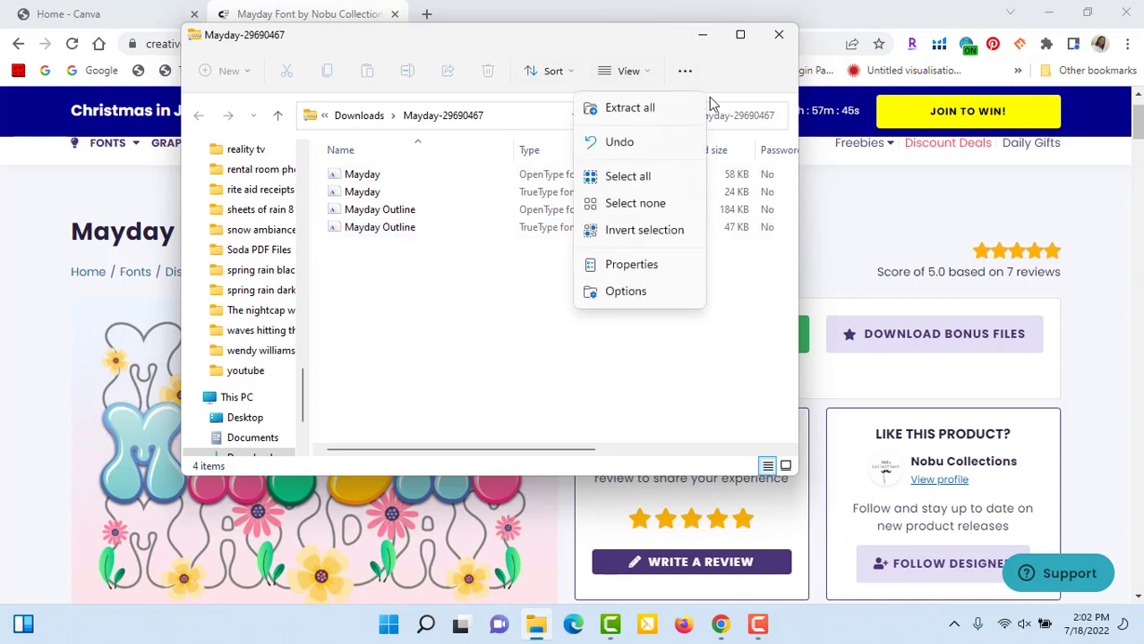
click(623, 111)
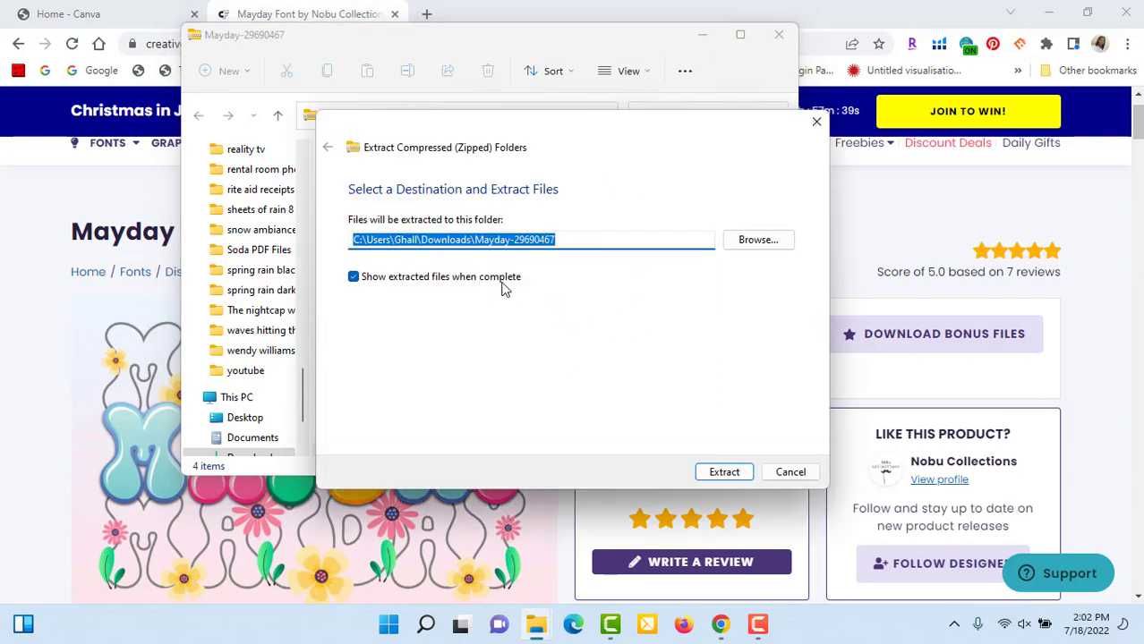
click(570, 240)
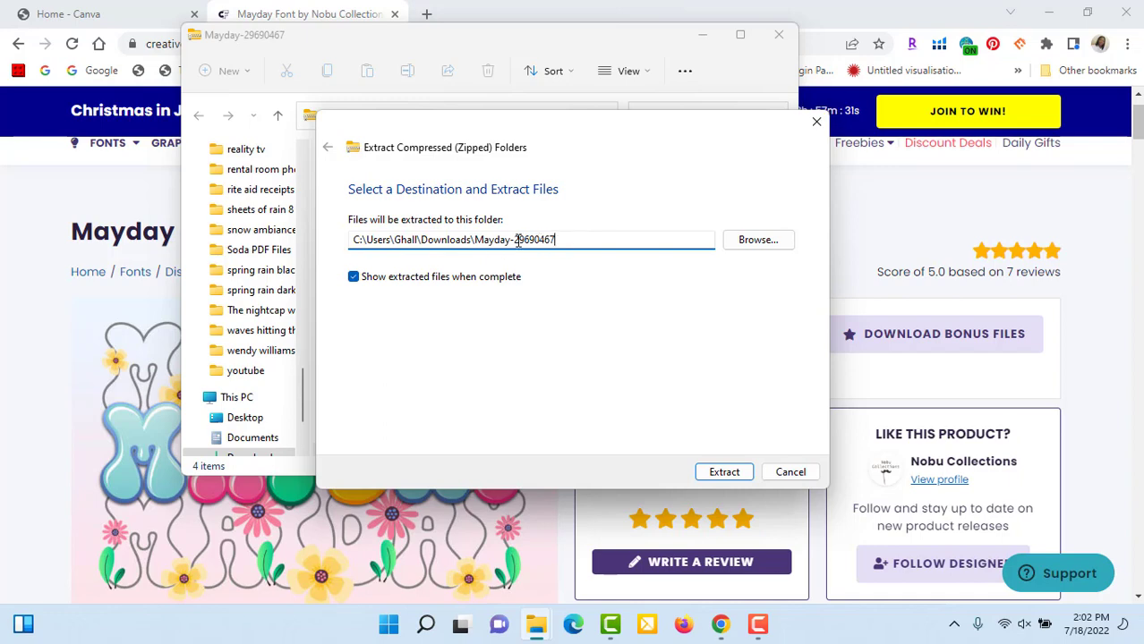
drag(516, 239, 550, 242)
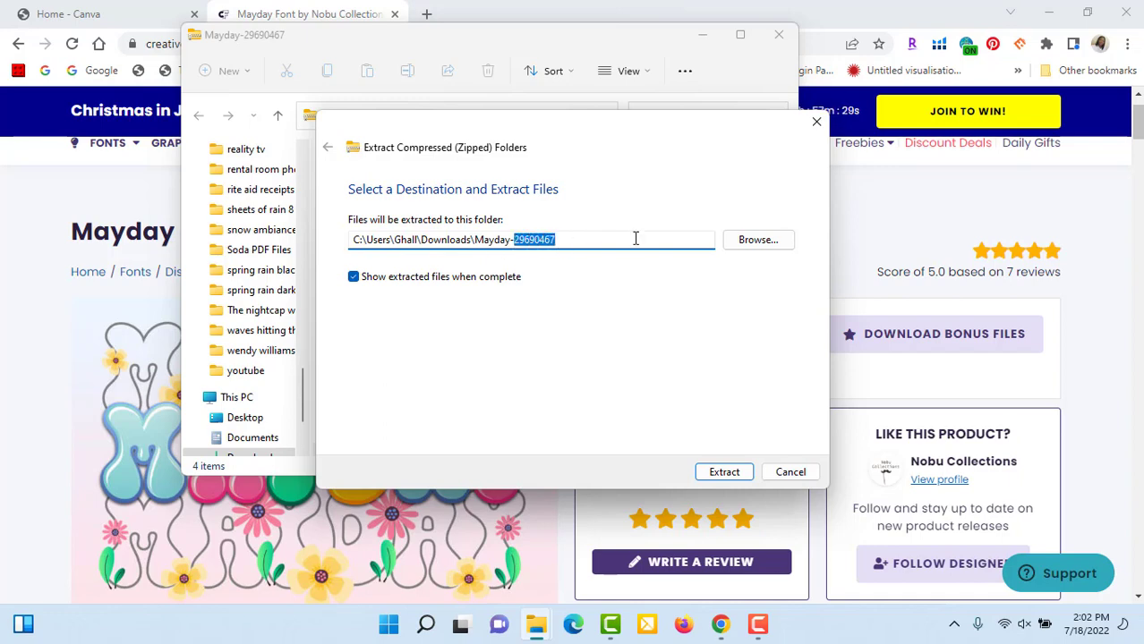
key(BackSpace)
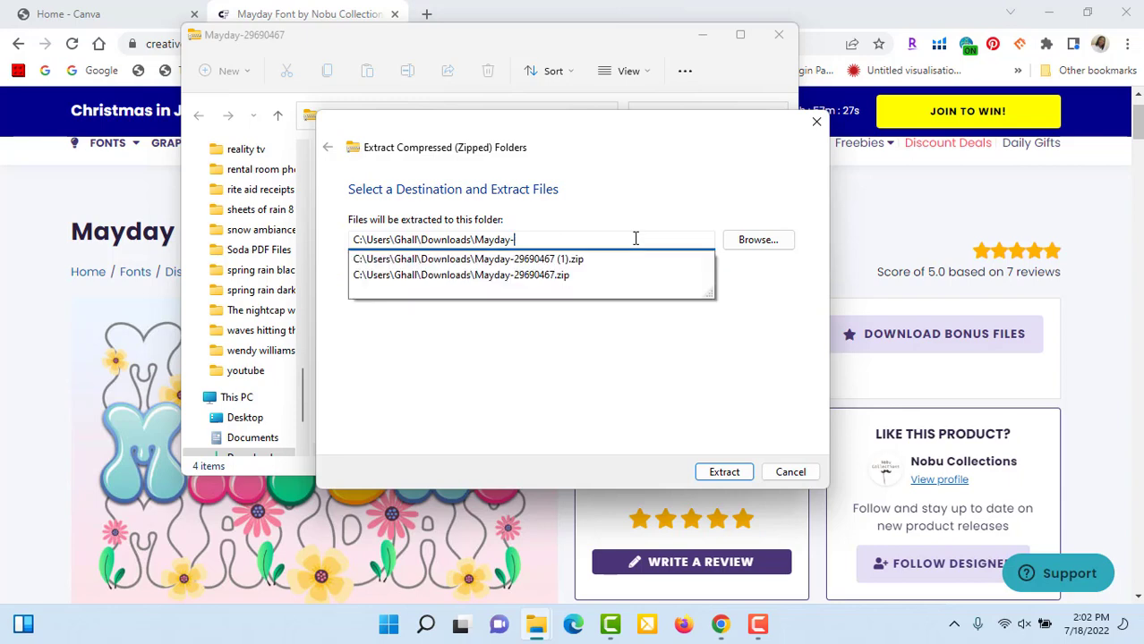
click(723, 473)
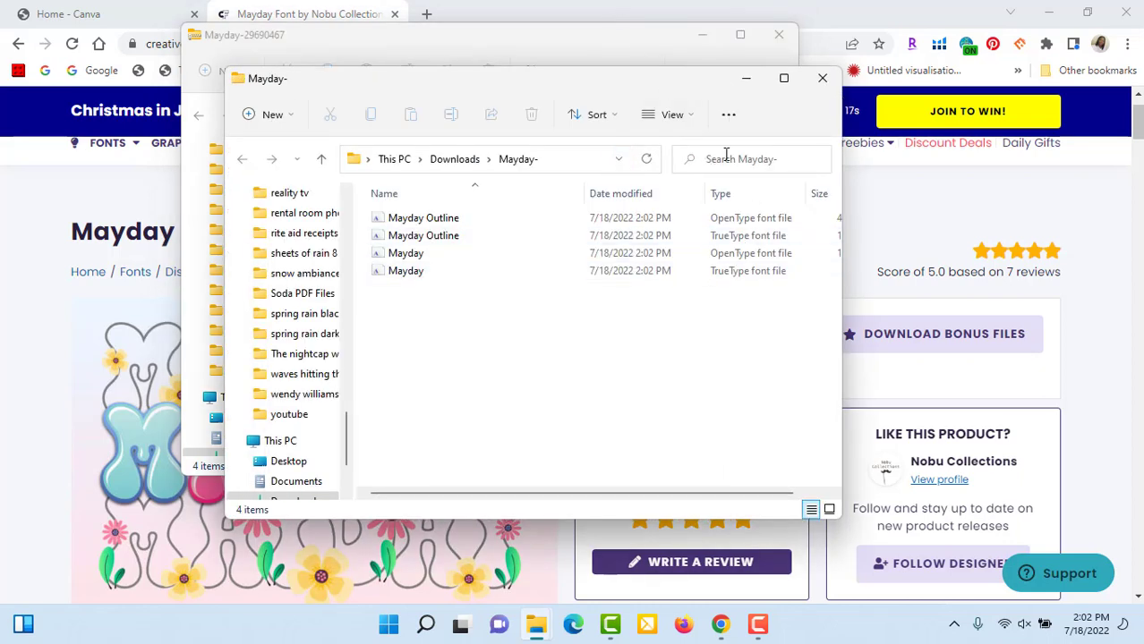
Preview the OpenType and TrueType versions of the Mayday Outline font, closing the TrueType preview.
double_click(398, 223)
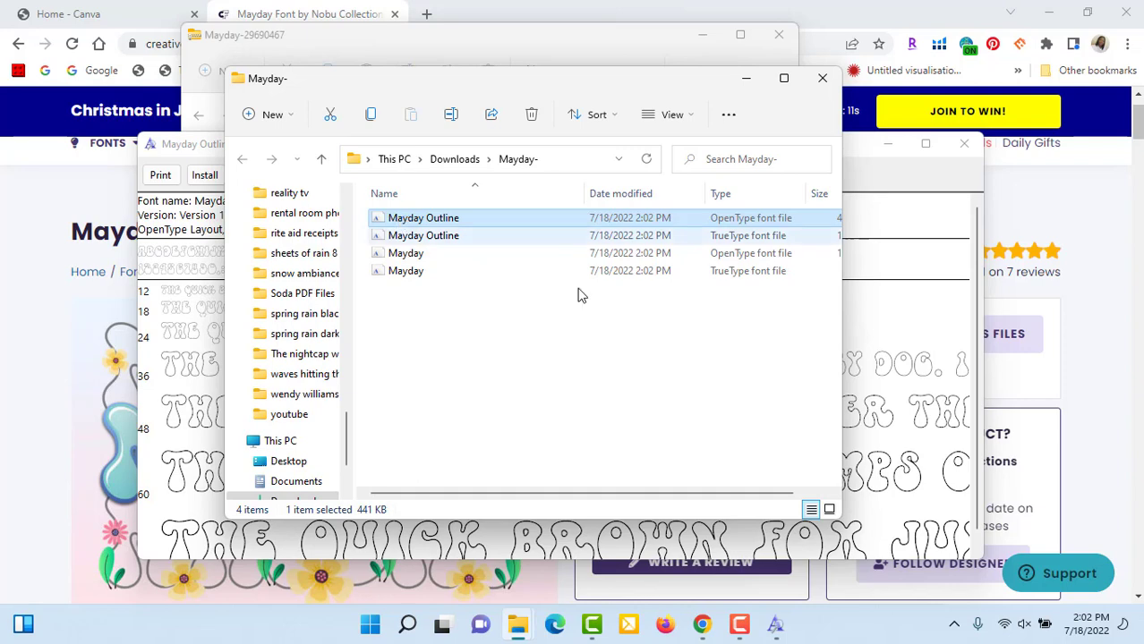
click(426, 238)
double_click(426, 238)
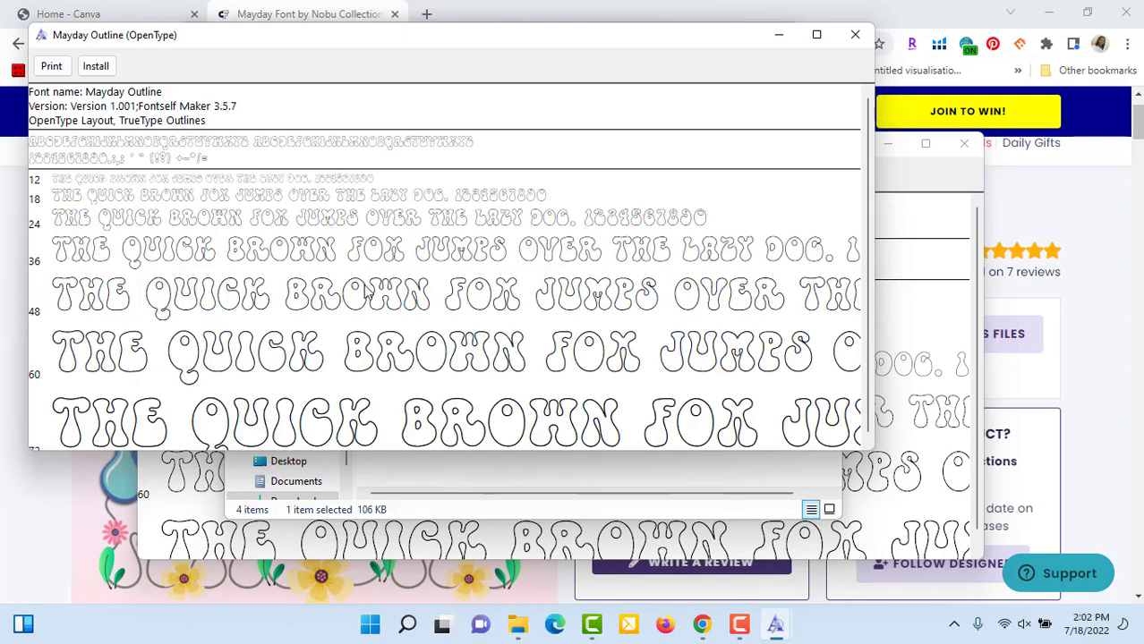
click(856, 37)
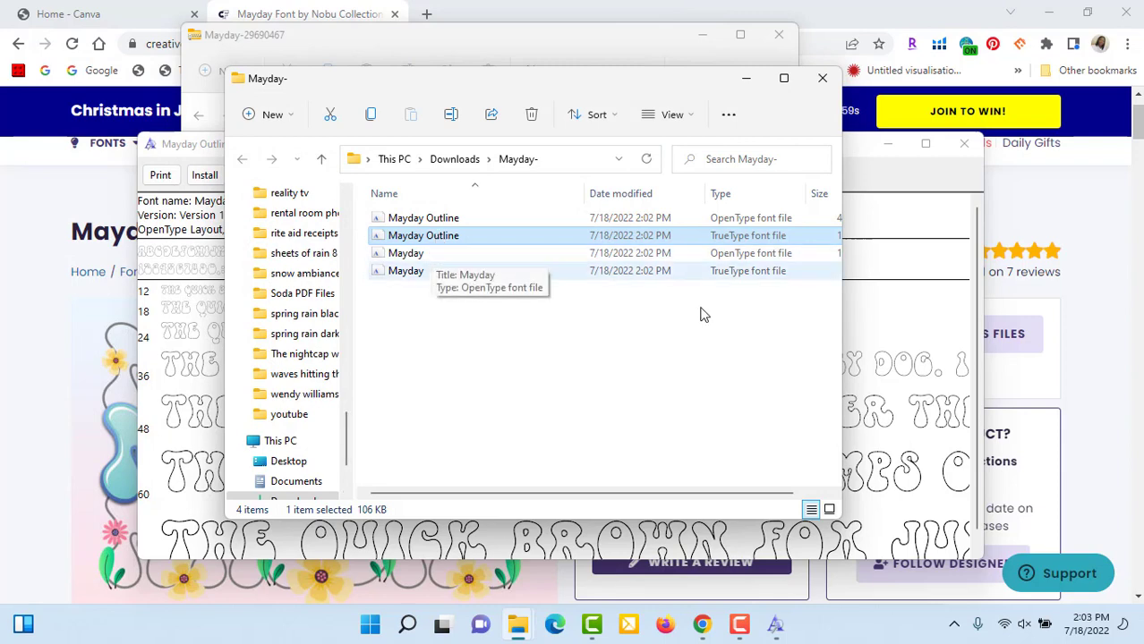
Preview the regular Mayday font in its OpenType and TrueType versions, putting each preview away after viewing.
drag(401, 500, 527, 503)
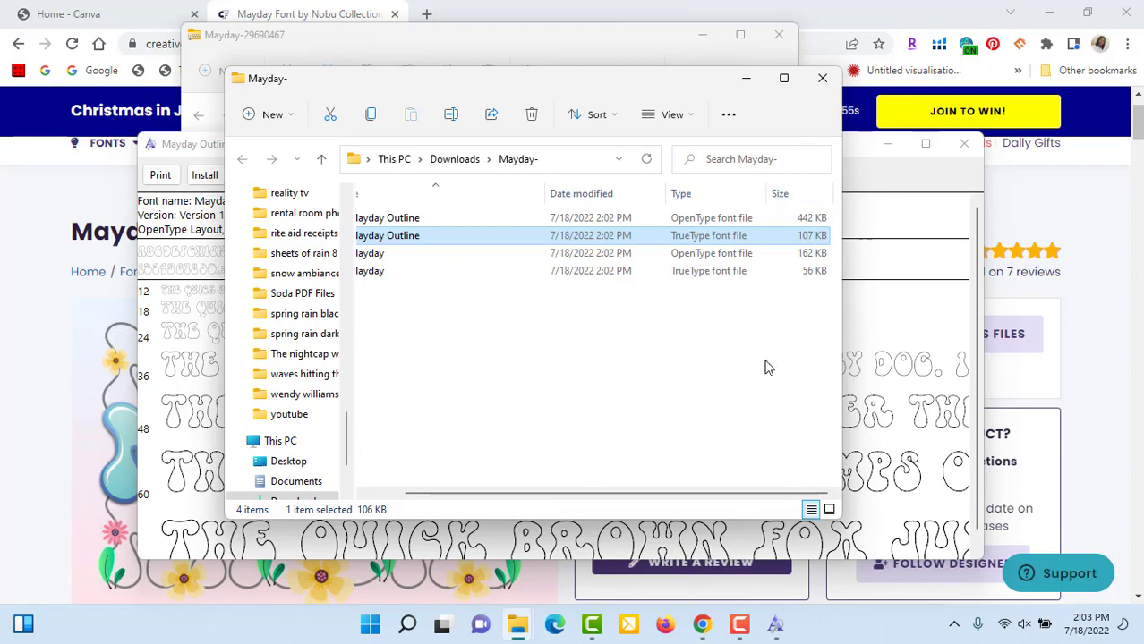
drag(651, 499, 587, 500)
click(391, 255)
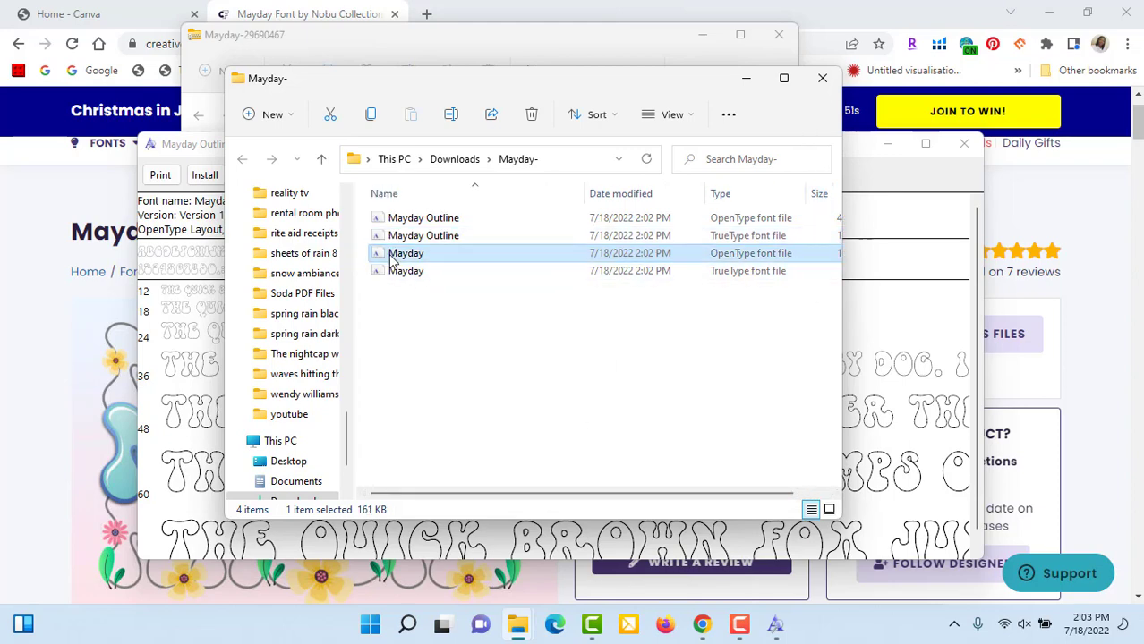
double_click(390, 255)
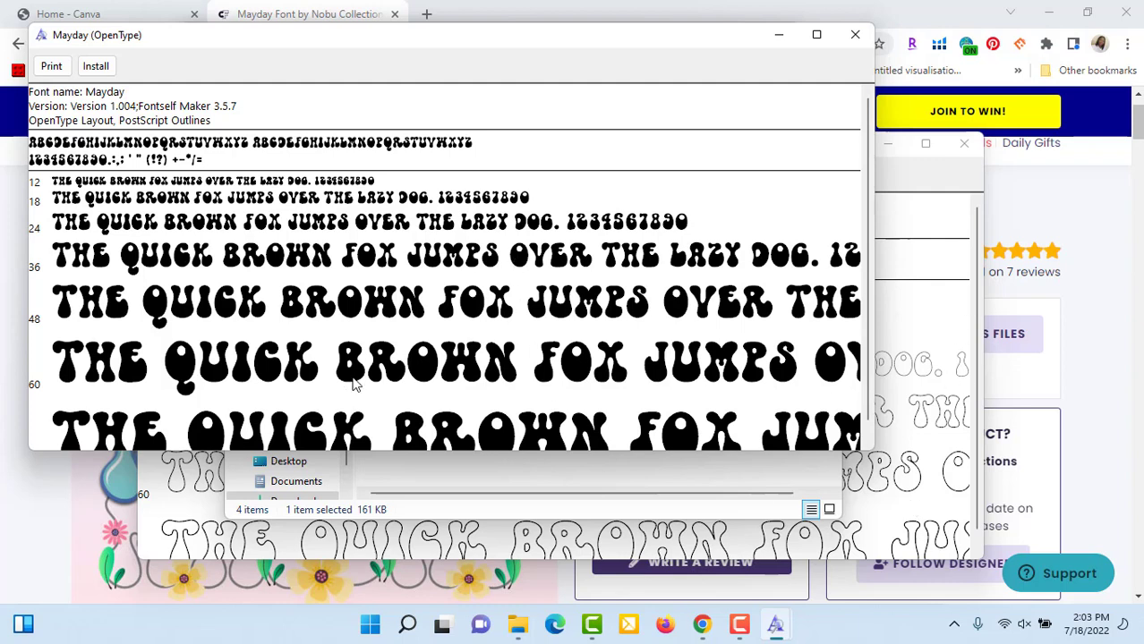
click(779, 36)
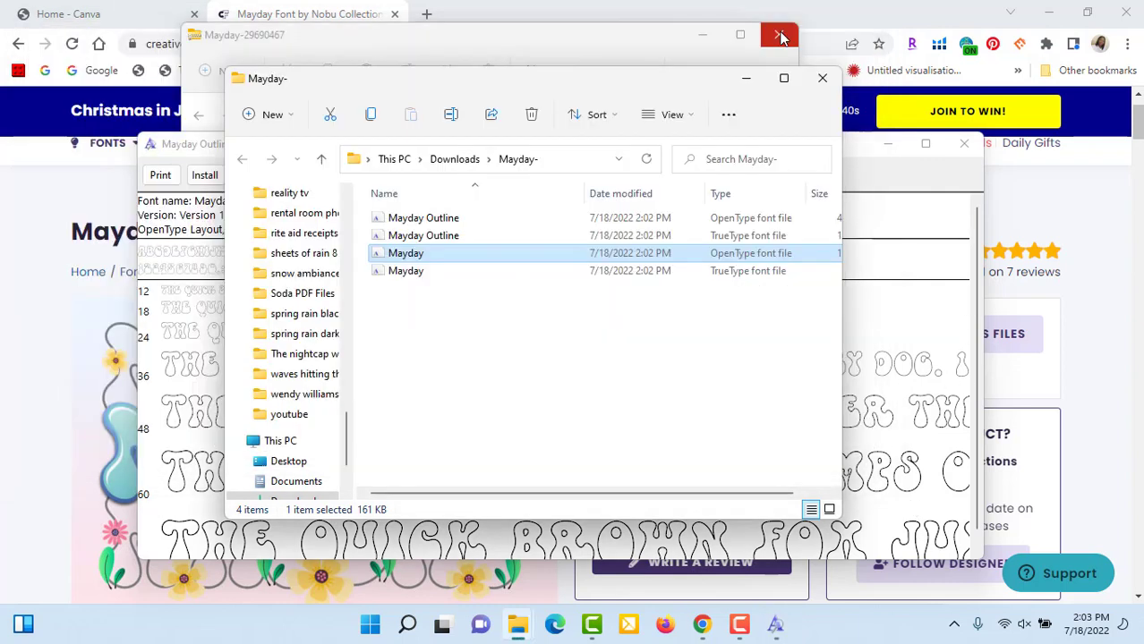
double_click(402, 271)
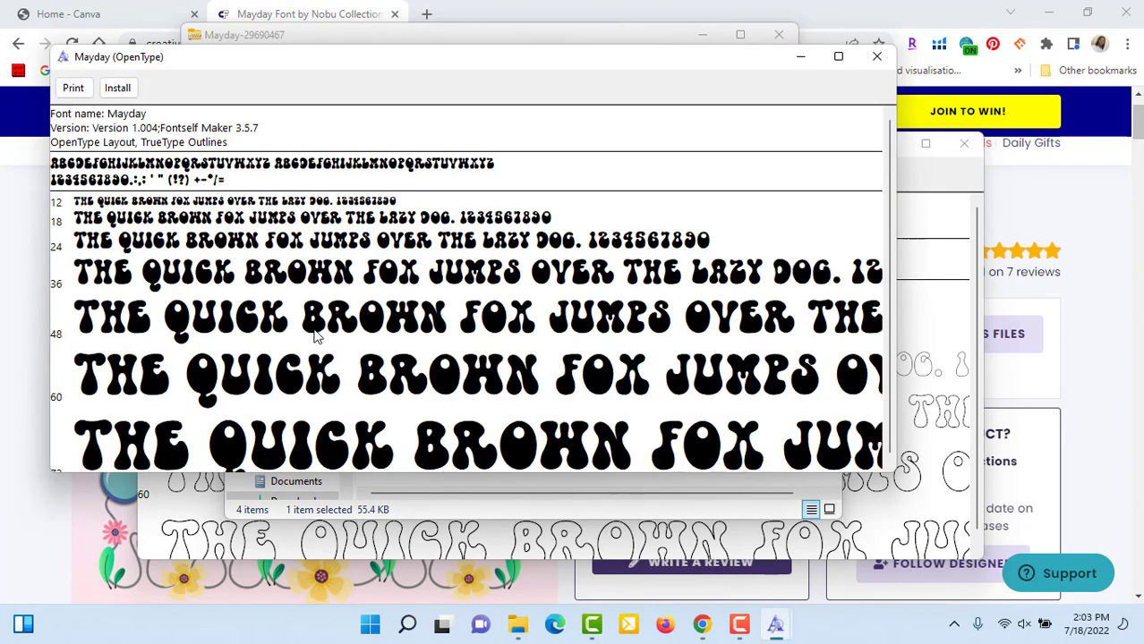
click(877, 57)
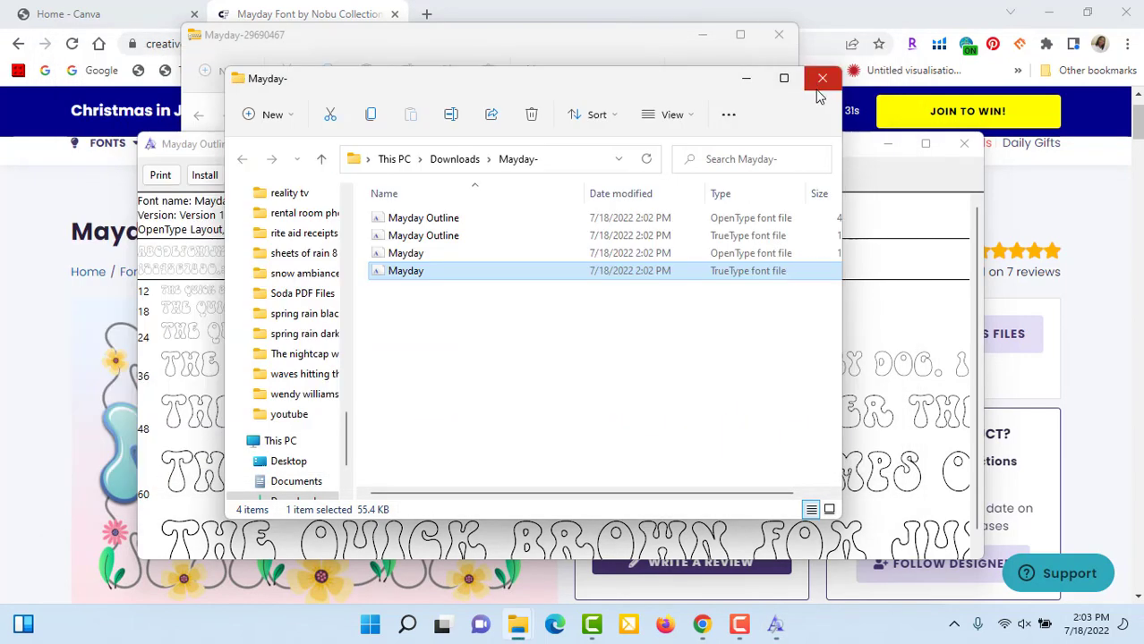
Close the extracted Mayday- folder and minimize the Mayday Outline preview and the archive window to return to the product page.
click(820, 82)
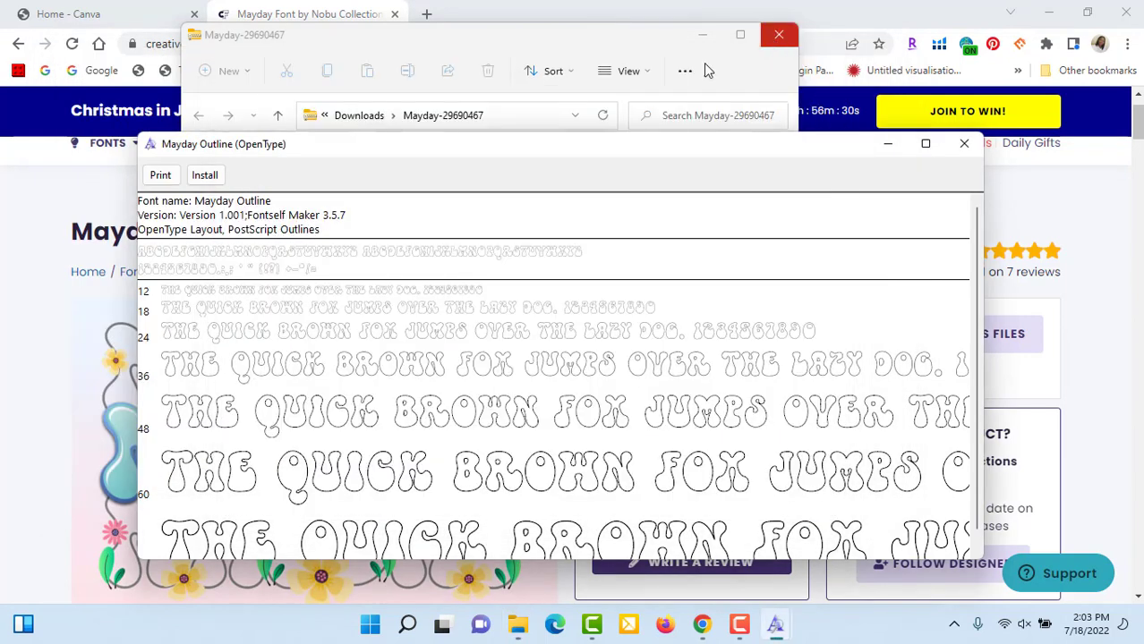
click(887, 144)
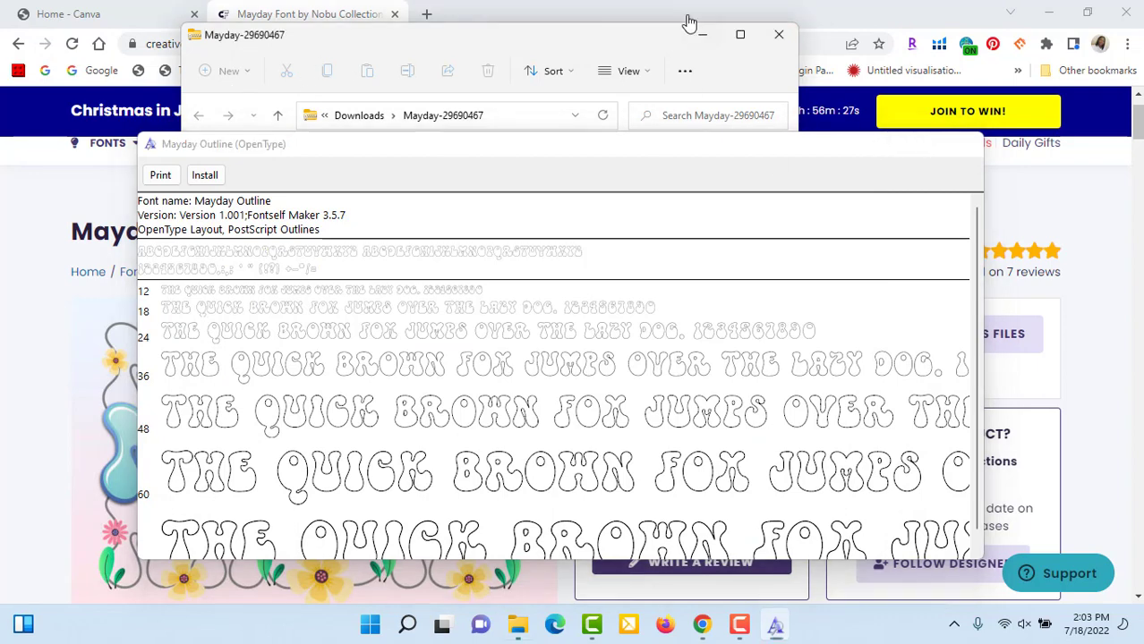
click(704, 39)
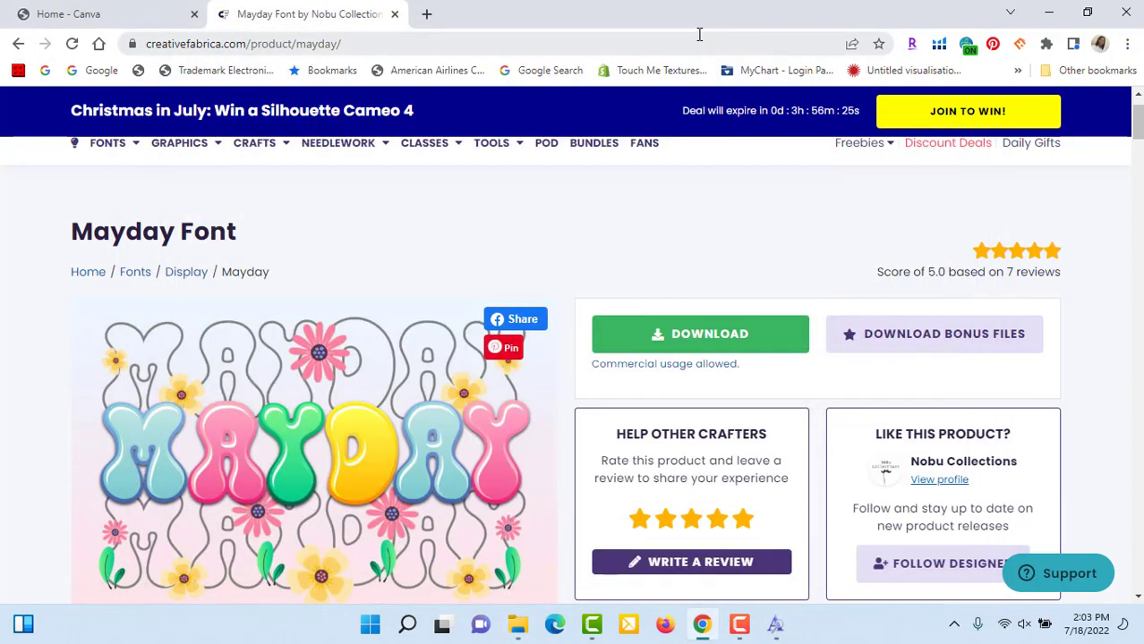
Switch to Canva and open the Brand Kit.
click(89, 18)
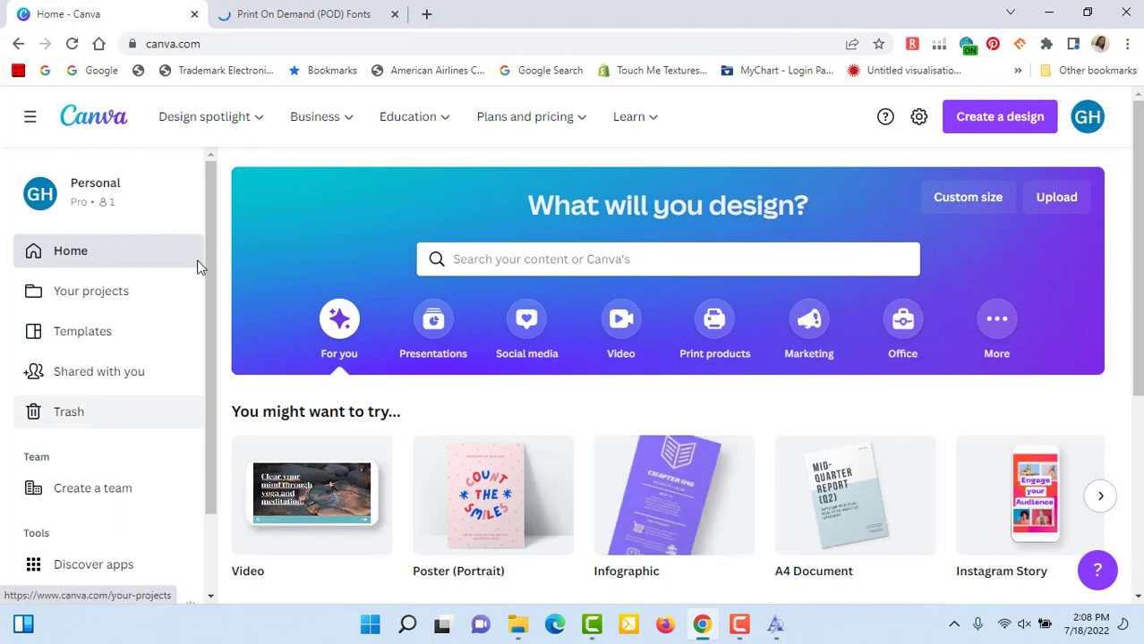
drag(209, 271, 233, 401)
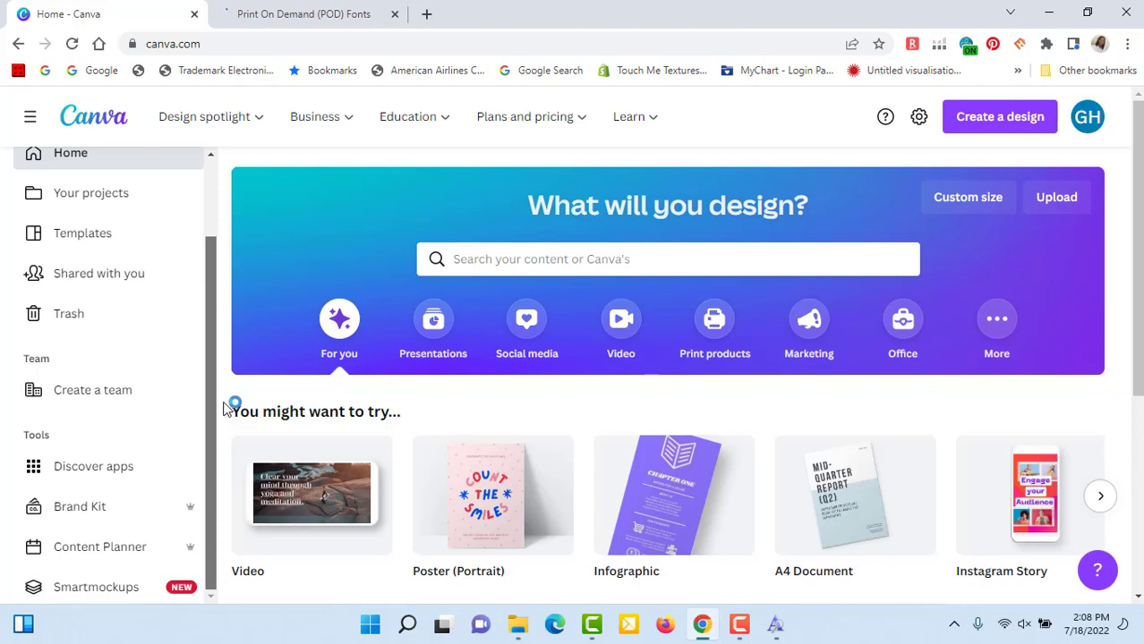
click(65, 510)
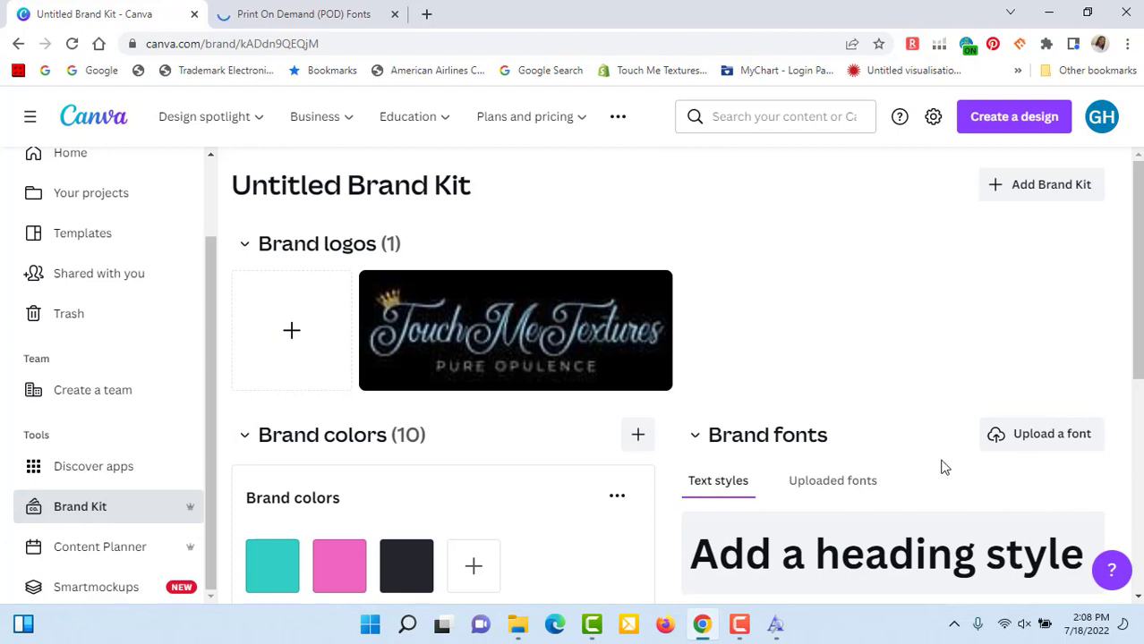
Start a font upload in the Brand Kit and browse to the Mayday- folder inside Downloads.
click(1044, 441)
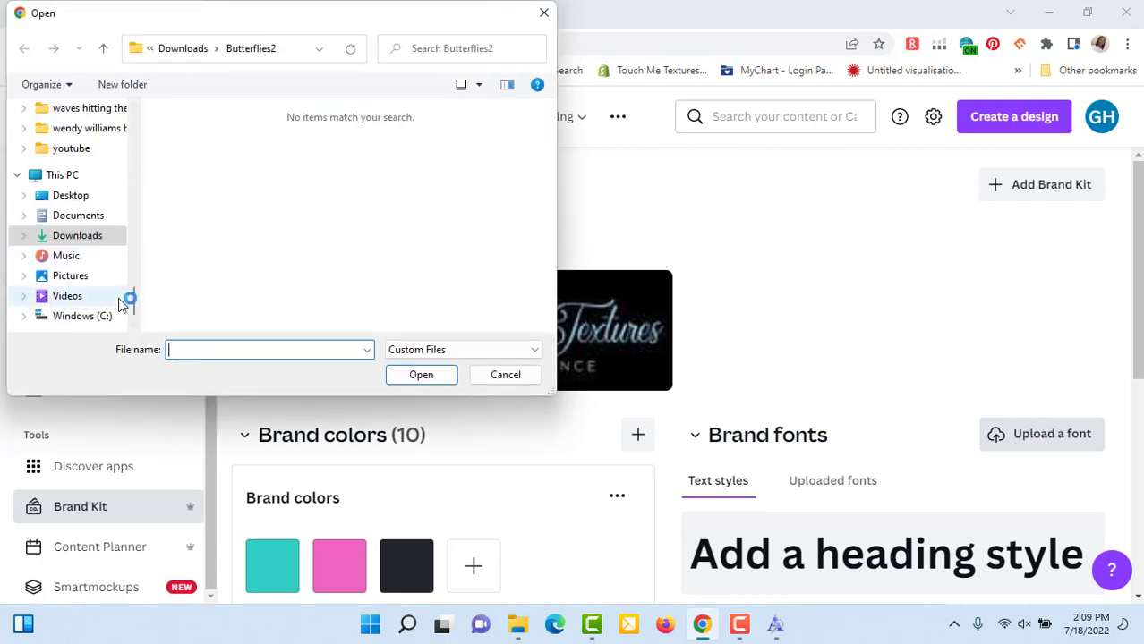
click(59, 240)
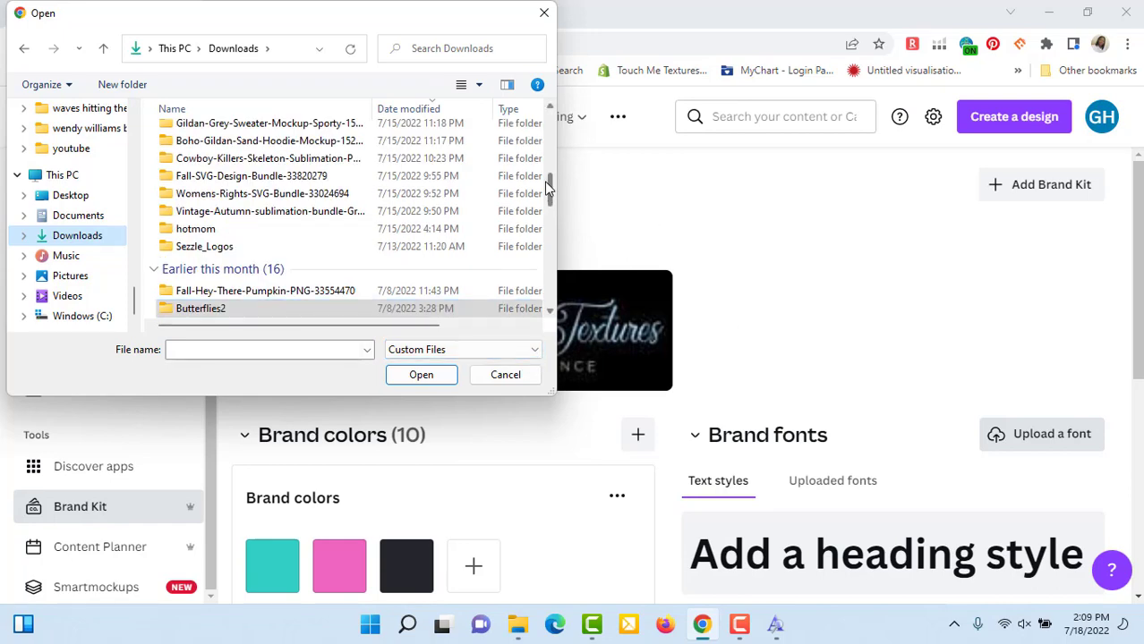
drag(547, 186, 550, 135)
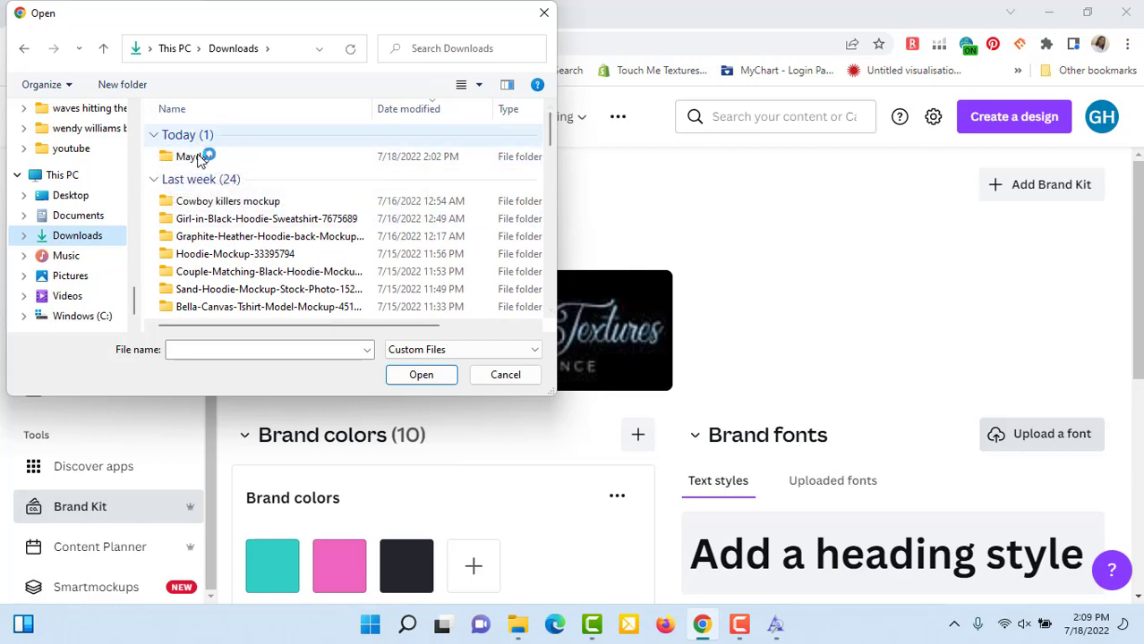
click(168, 159)
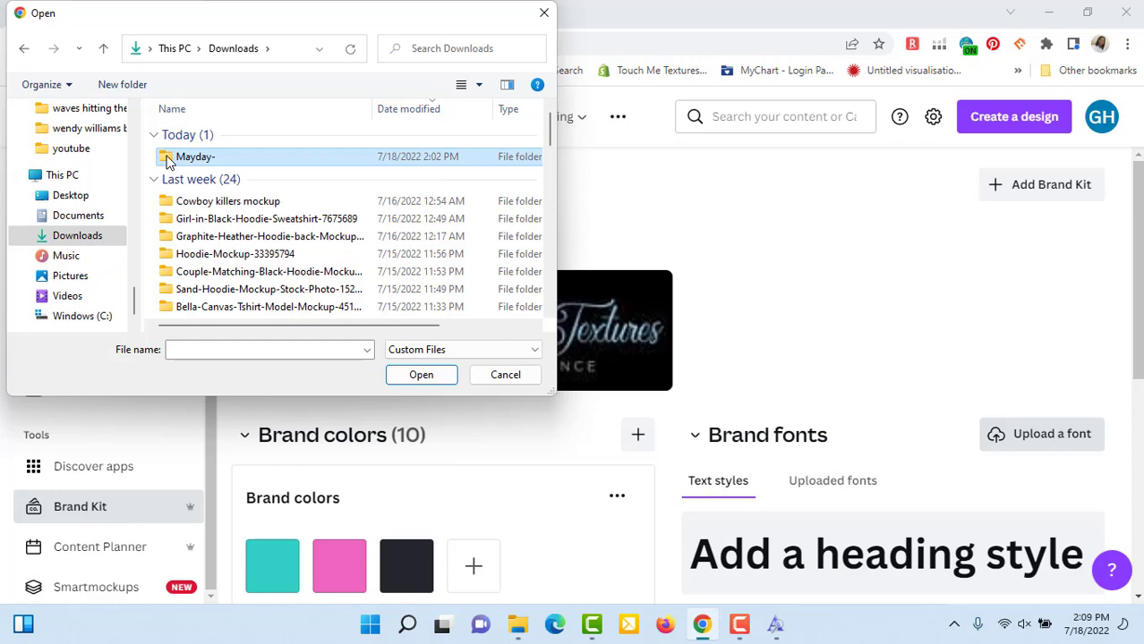
double_click(169, 159)
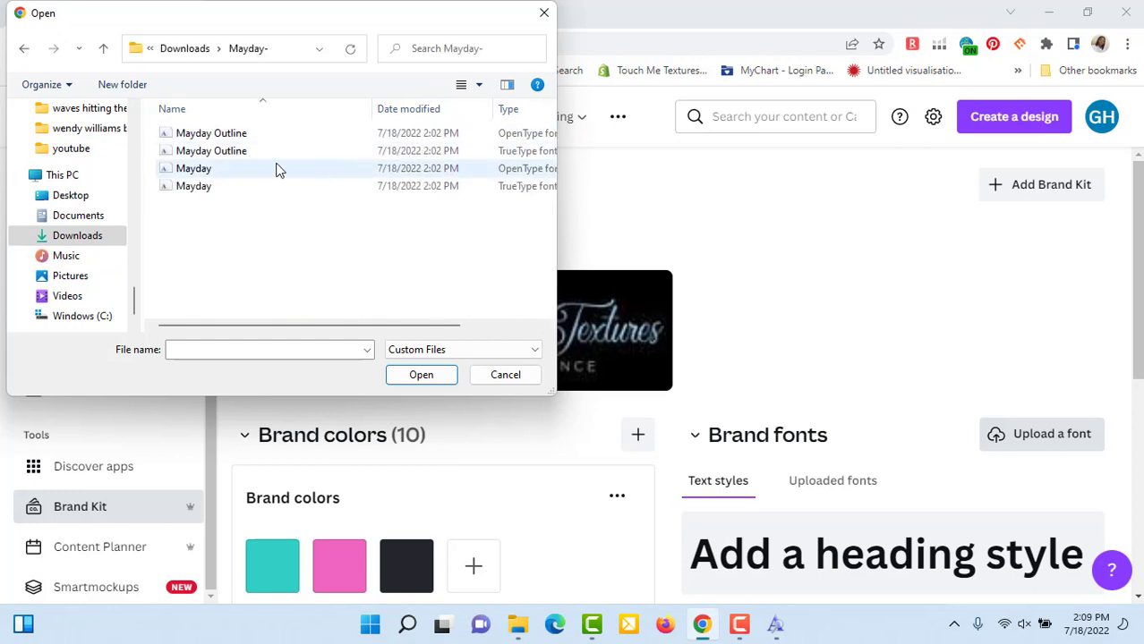
Upload all four Mayday and Mayday Outline font files, OpenType and TrueType, and acknowledge the right to use them.
click(232, 140)
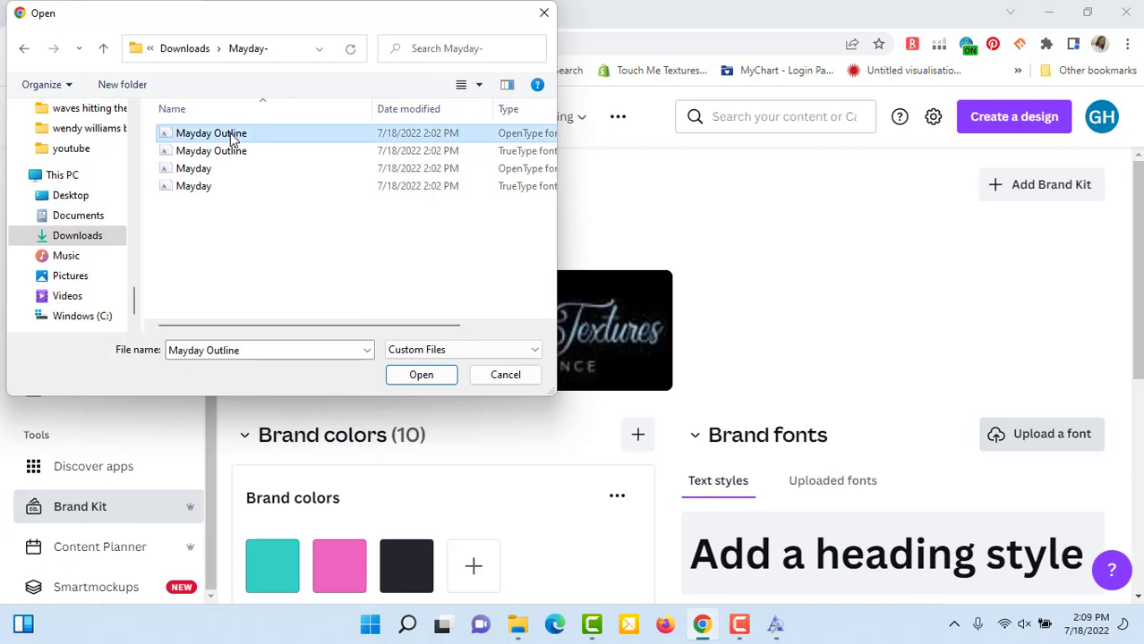
shift+click(230, 157)
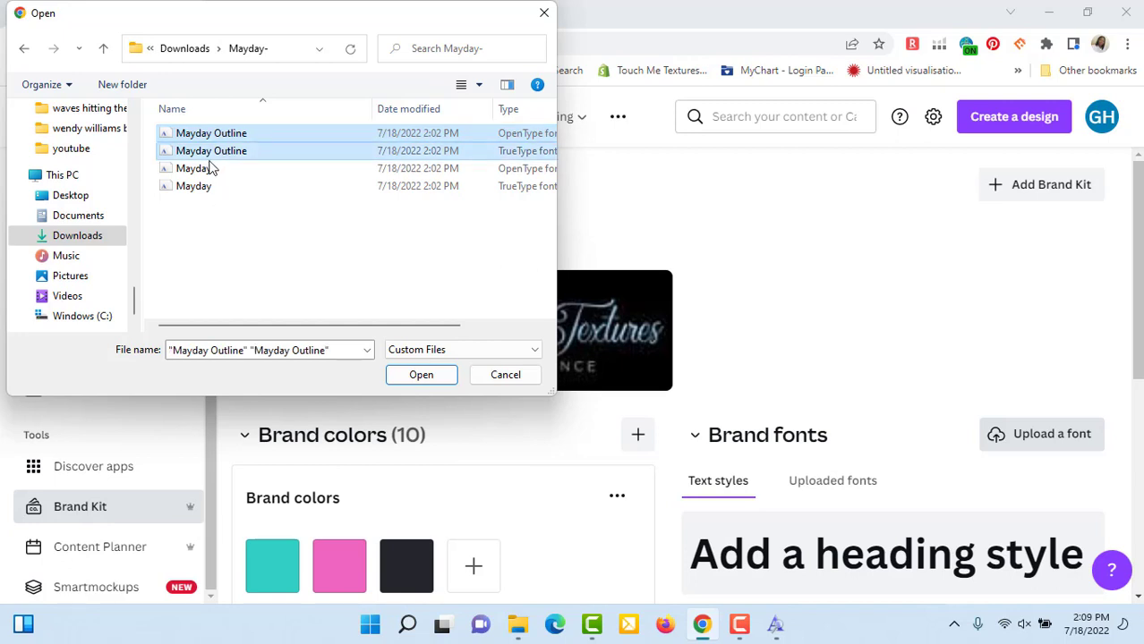
shift+click(206, 169)
shift+click(202, 188)
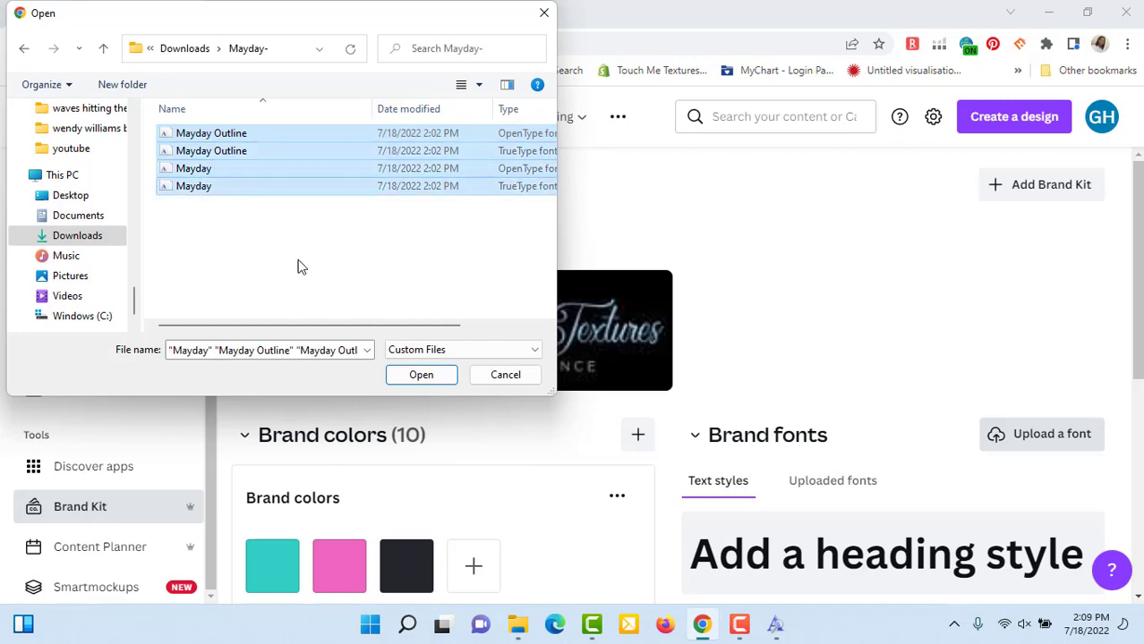
click(424, 378)
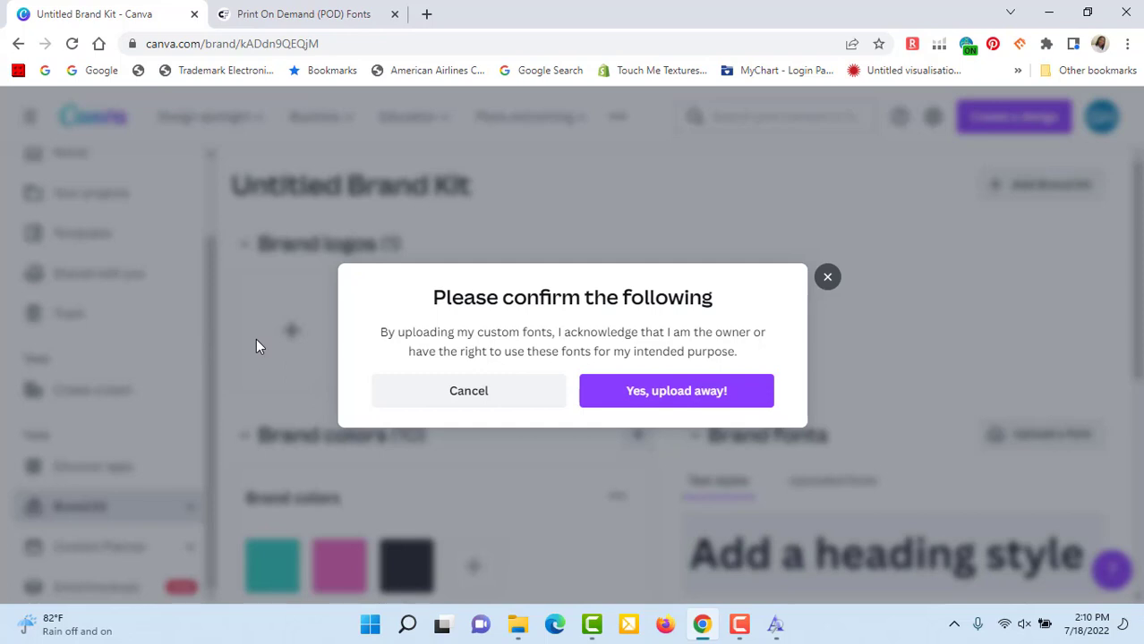
click(649, 399)
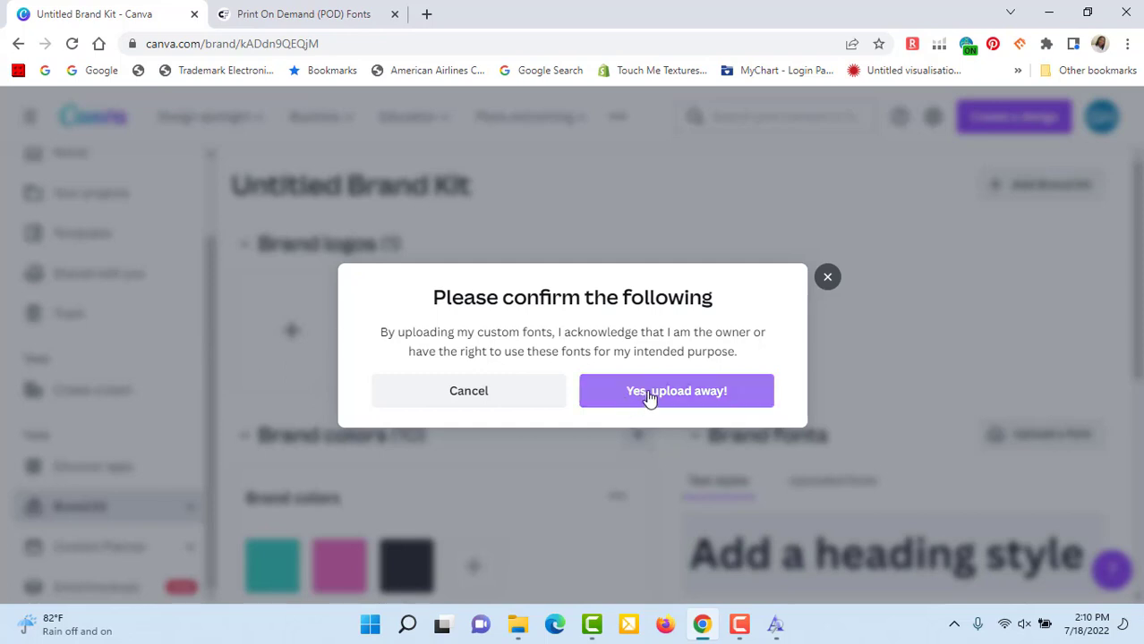
click(649, 399)
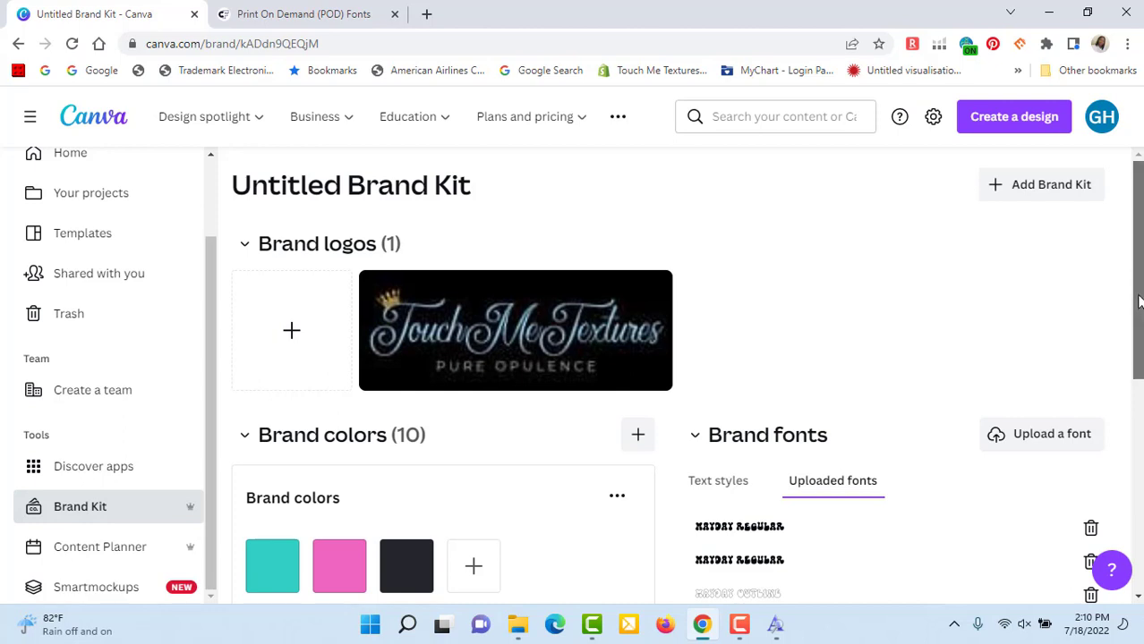
Look through the Brand Kit's uploaded fonts list for the Mayday Regular and Mayday Outline fonts.
drag(1138, 301, 1138, 422)
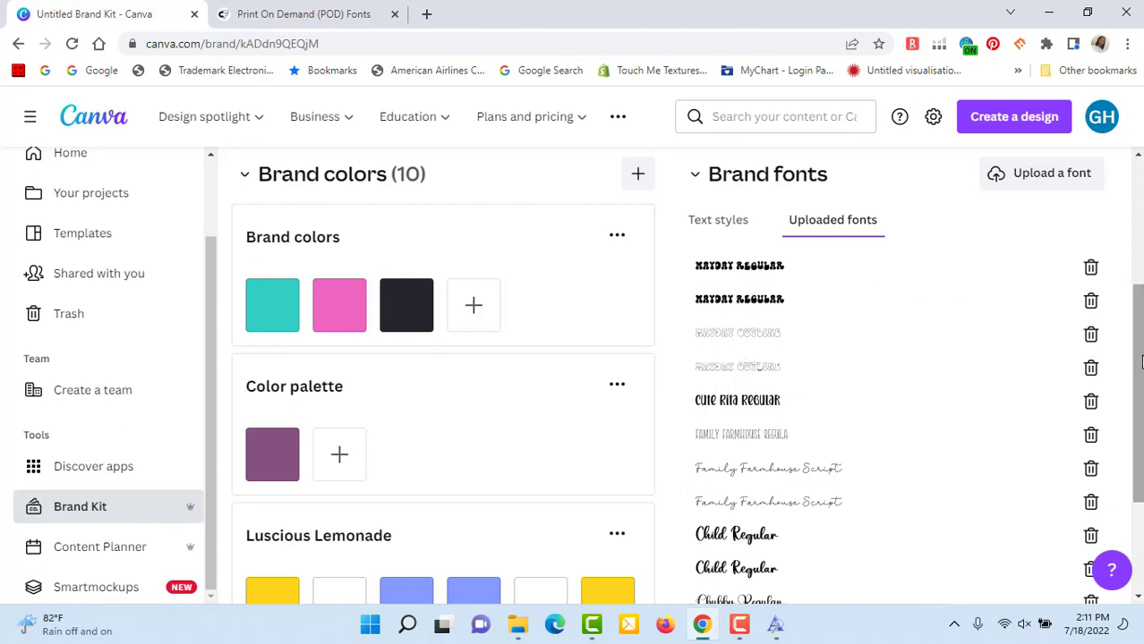
drag(1138, 361, 1130, 204)
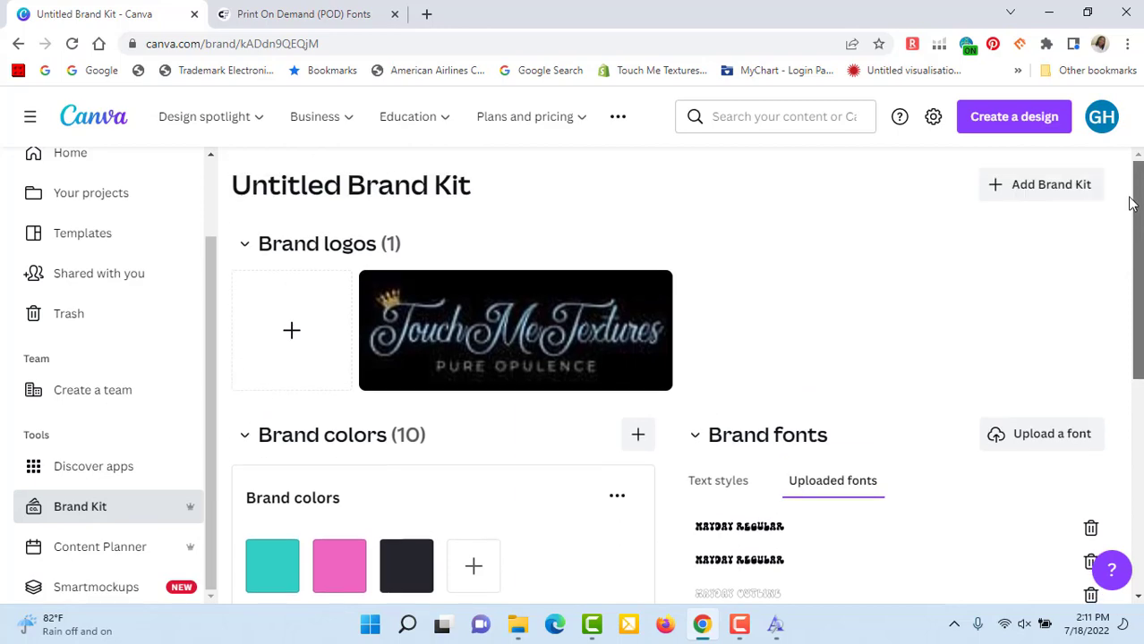
mouse_move(524, 116)
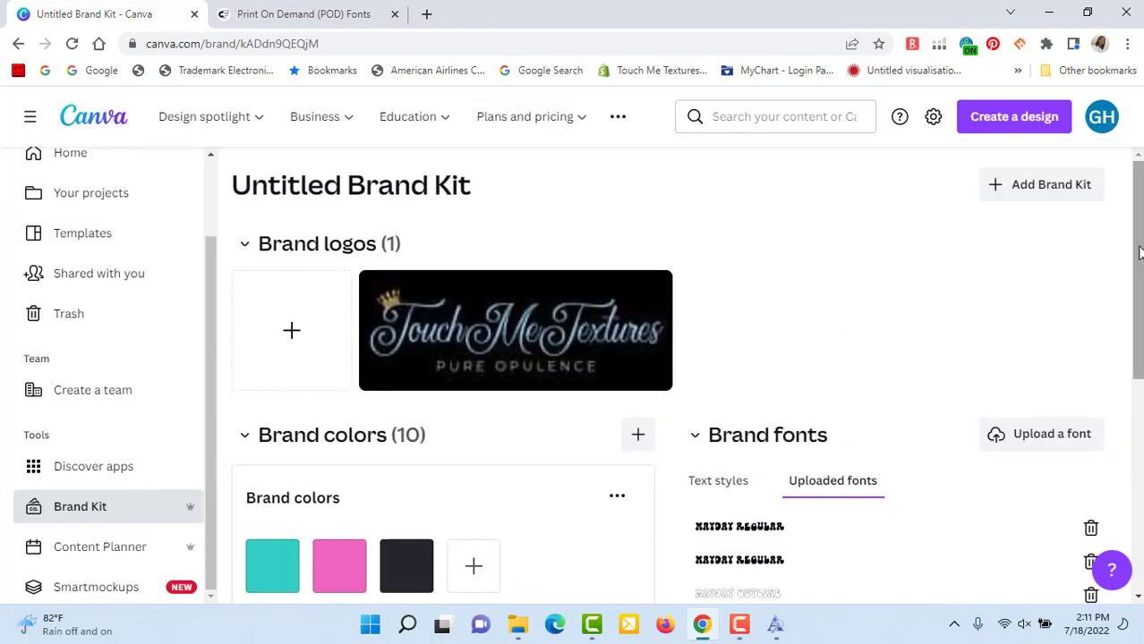
drag(1138, 253, 1138, 383)
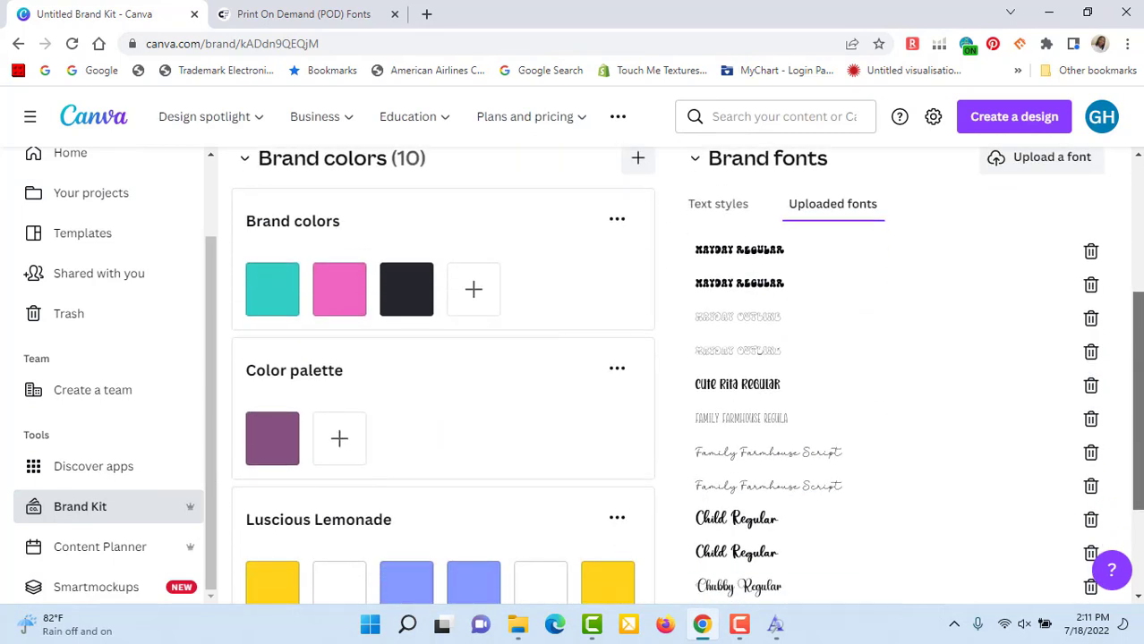